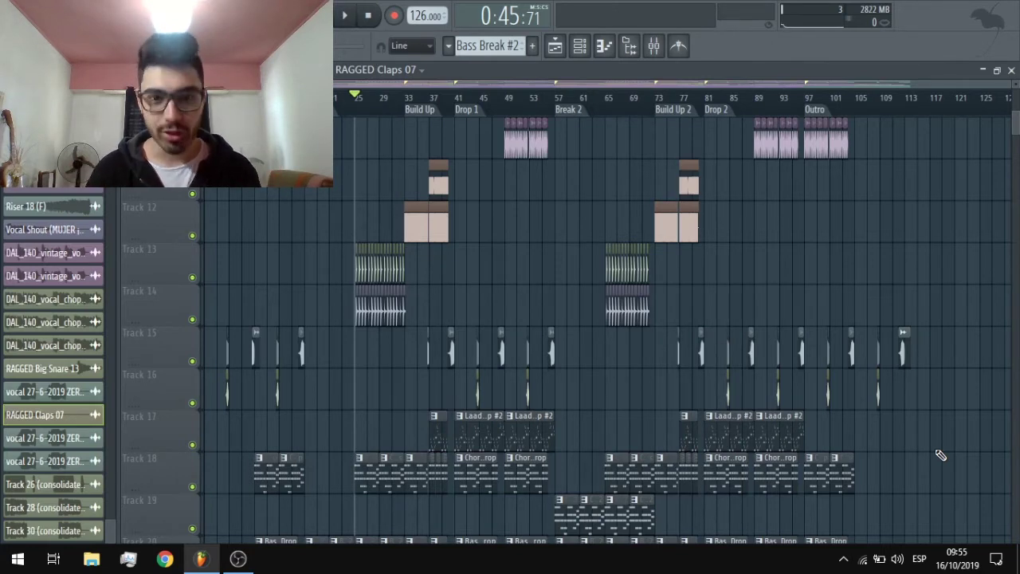
Show the existing IHeartNY compressor on the DRUM BUS mixer track and move its window clear of the effect slots
{"action": "left_click", "coordinate": [554, 46]}
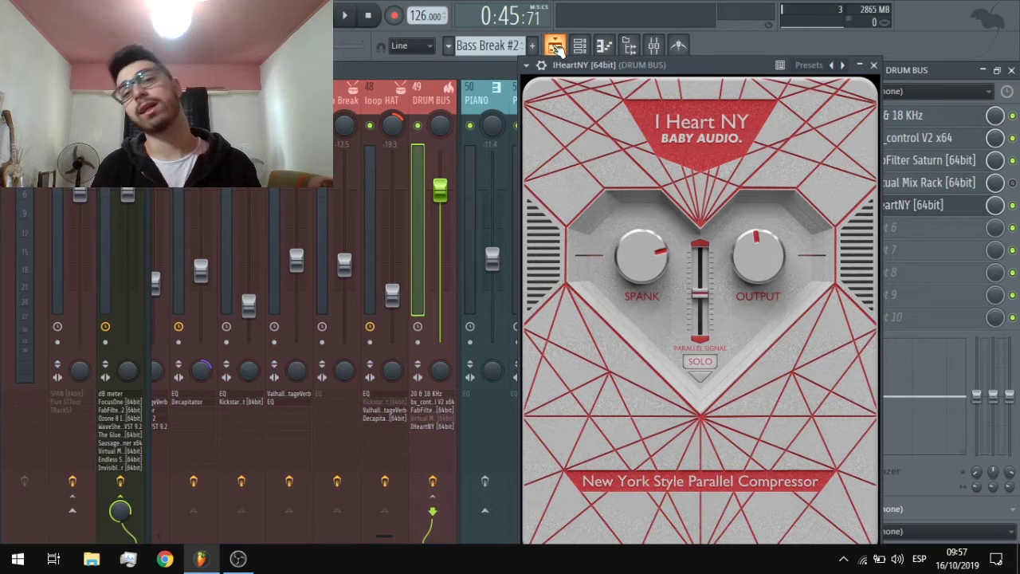
{"action": "left_click_drag", "start_coordinate": [573, 65], "coordinate": [561, 23]}
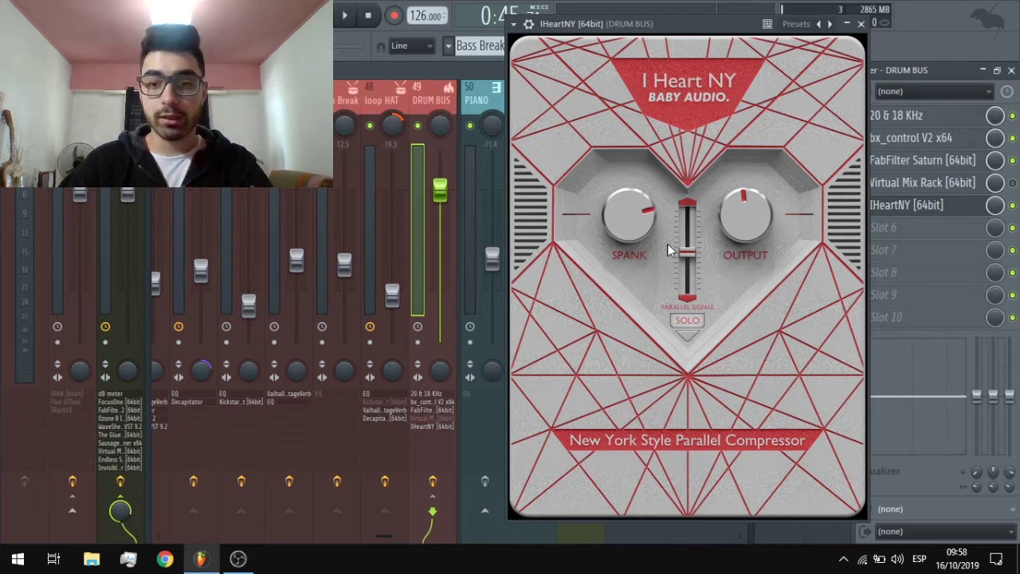
{"action": "left_click_drag", "start_coordinate": [673, 28], "coordinate": [630, 15]}
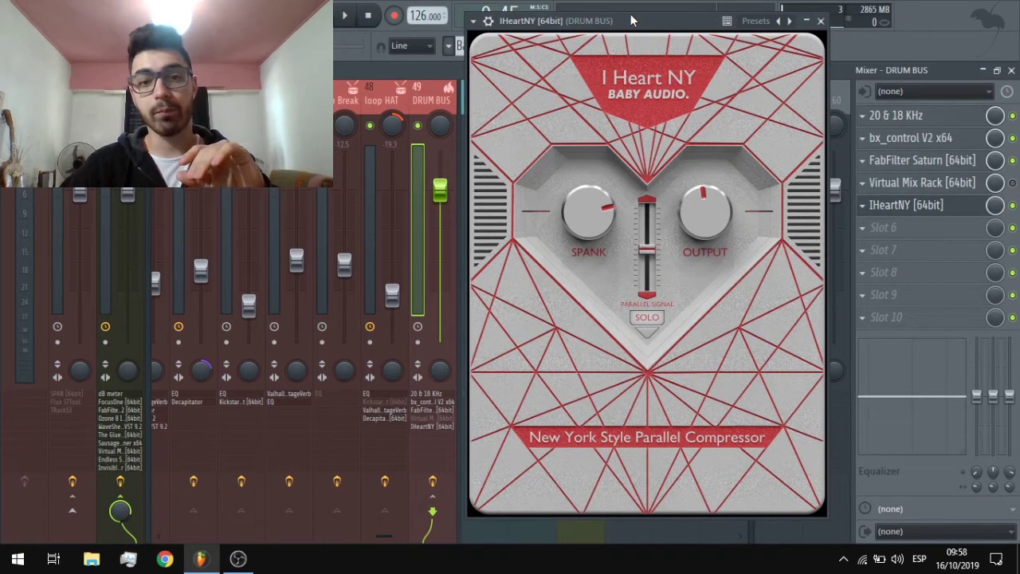
Disable the existing IHeartNY on the DRUM BUS and load a new IHeartNY instance into slot 6
{"action": "left_click", "coordinate": [970, 201]}
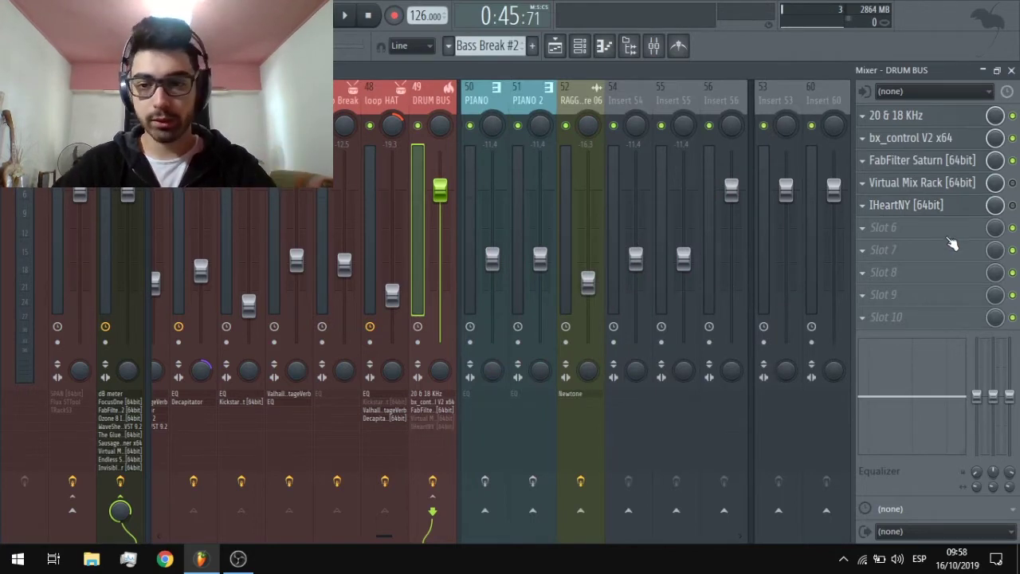
{"action": "right_click", "coordinate": [916, 205]}
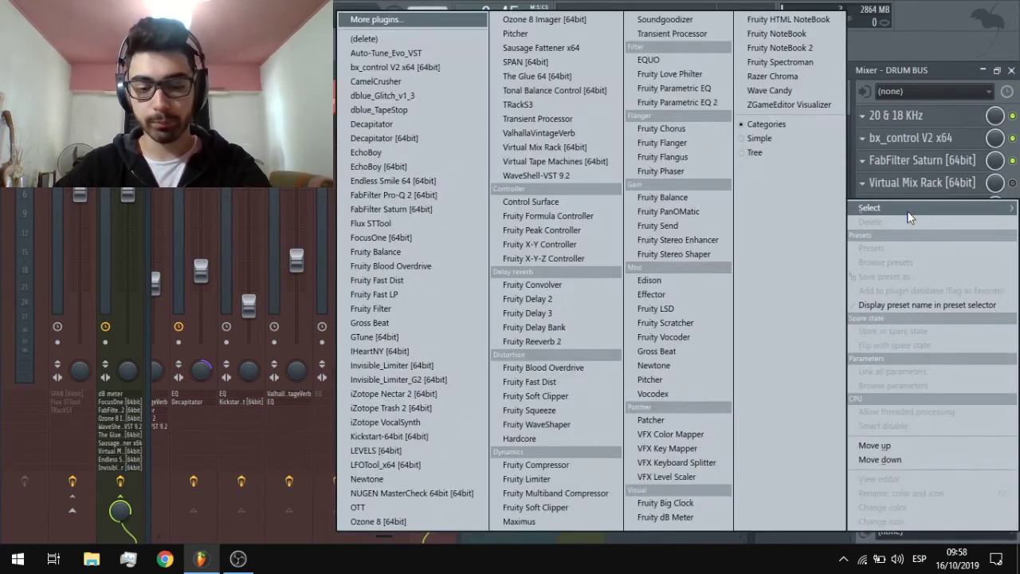
{"action": "key", "text": "Escape"}
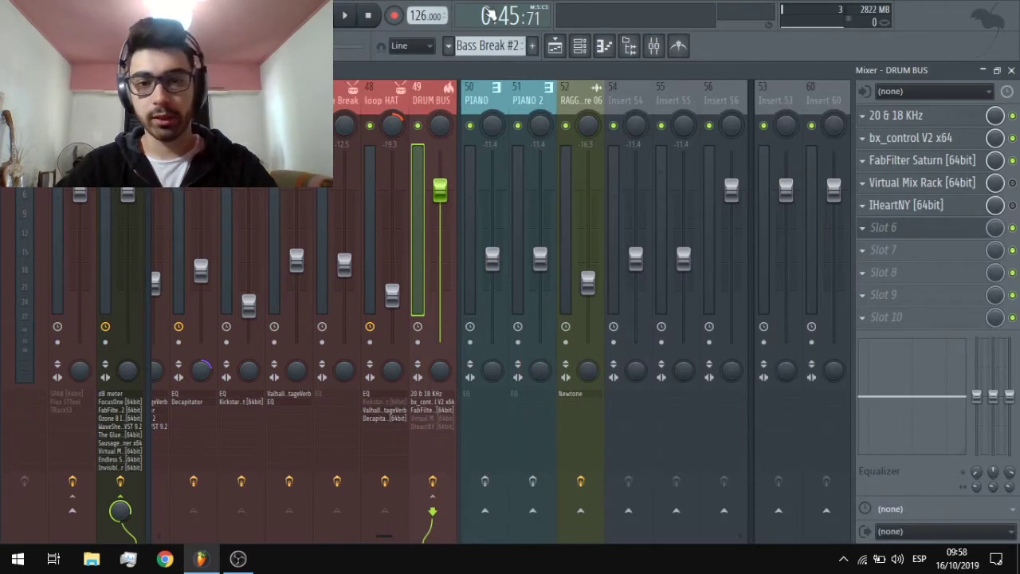
{"action": "left_click", "coordinate": [937, 207]}
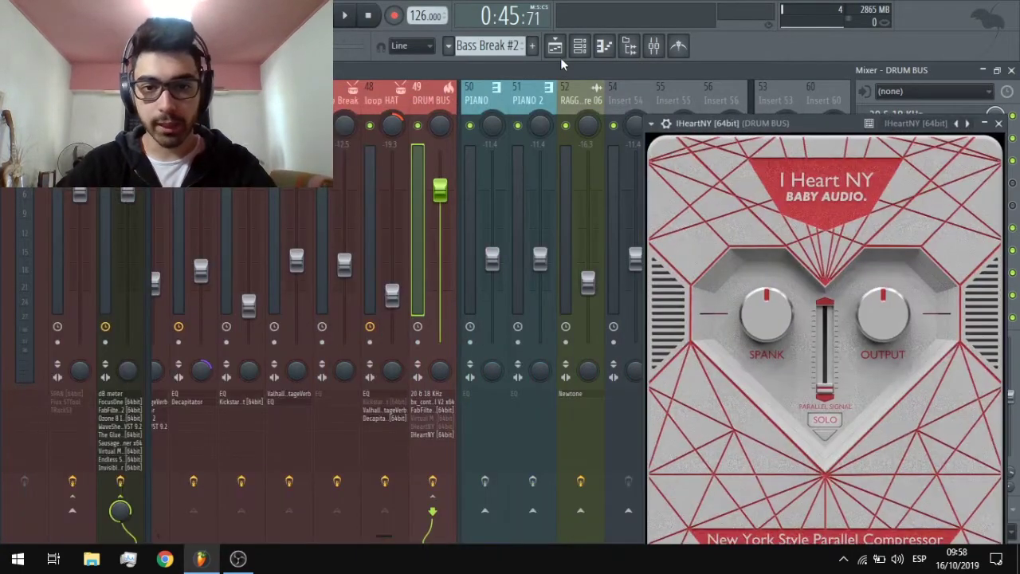
Select the Drop 1 section in the playlist and place the playhead at bar 49
{"action": "left_click", "coordinate": [558, 50]}
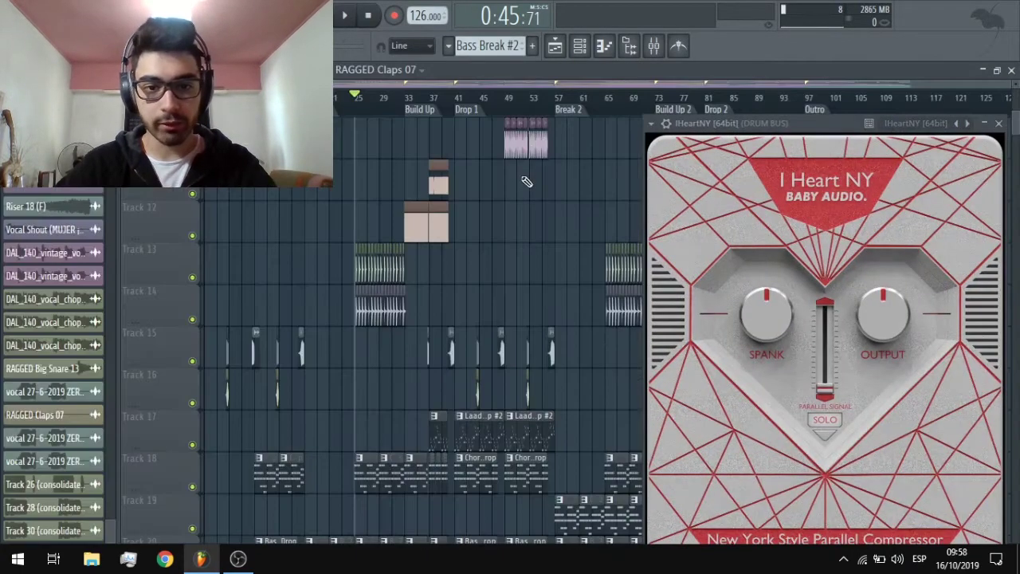
{"action": "scroll", "coordinate": [478, 239], "scroll_direction": "down", "scroll_amount": 3}
{"action": "double_click", "coordinate": [445, 109]}
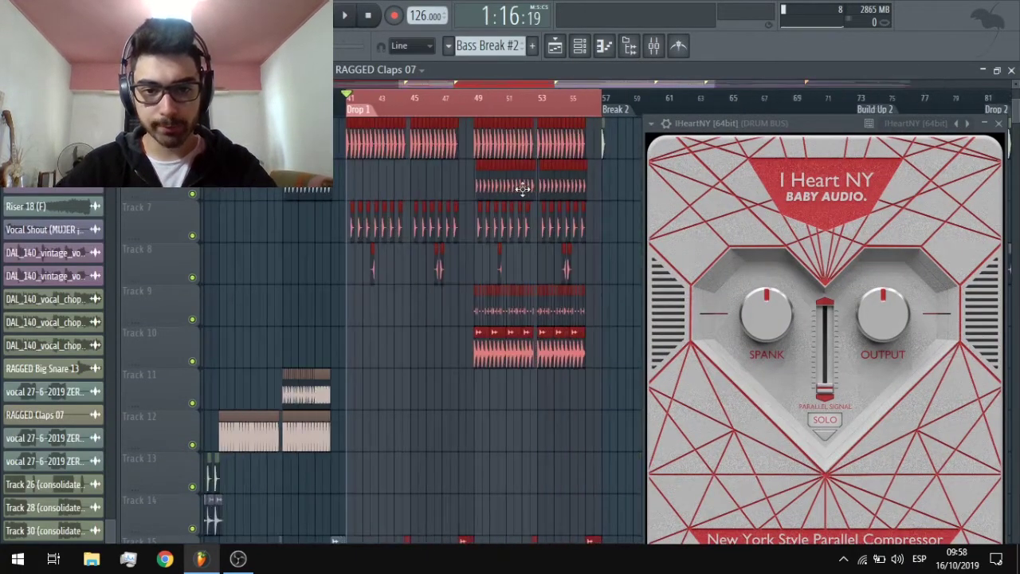
{"action": "left_click", "coordinate": [476, 99]}
Leave only the drum tracks, Track 5 to Track 10, enabled in the playlist and mute all the others
{"action": "scroll", "coordinate": [235, 238], "scroll_direction": "down", "scroll_amount": 3}
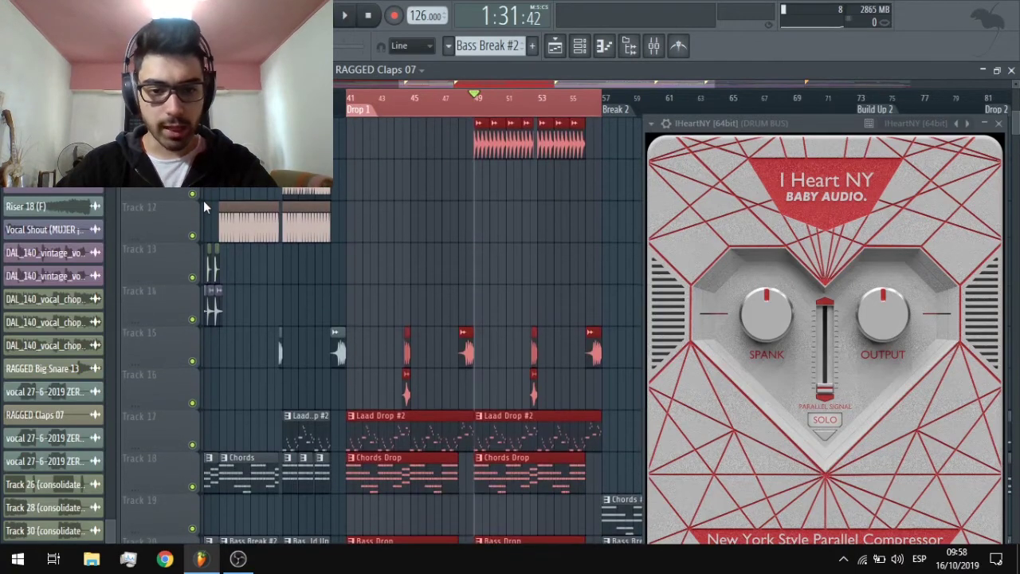
{"action": "scroll", "coordinate": [203, 200], "scroll_direction": "down", "scroll_amount": 2}
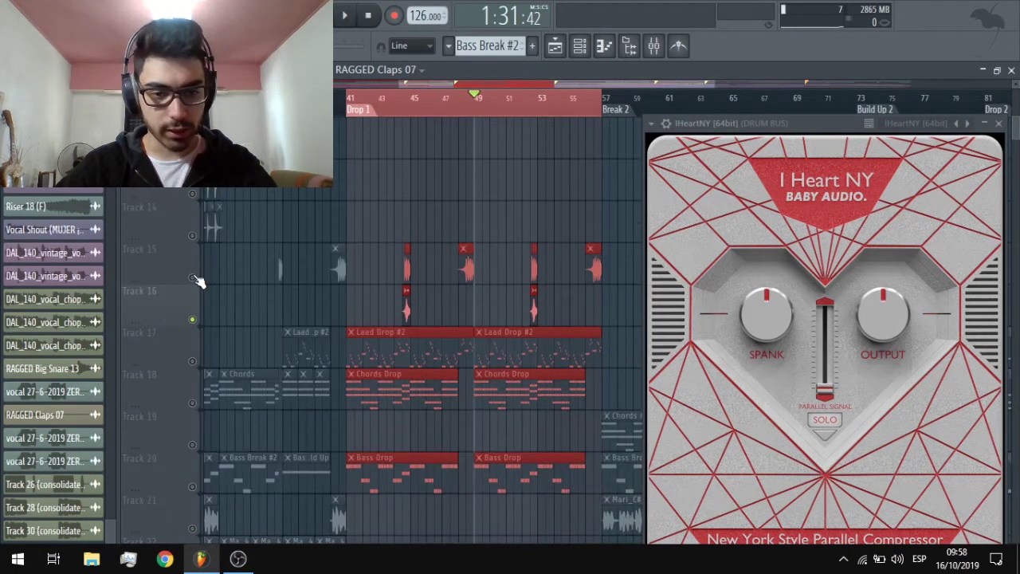
{"action": "scroll", "coordinate": [199, 283], "scroll_direction": "up", "scroll_amount": 7}
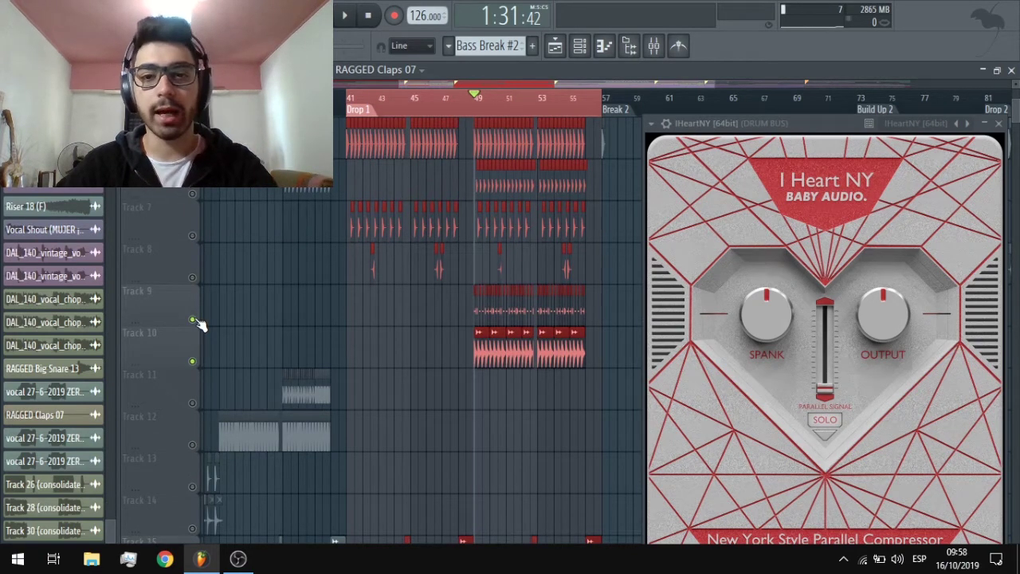
{"action": "scroll", "coordinate": [191, 312], "scroll_direction": "down", "scroll_amount": 20}
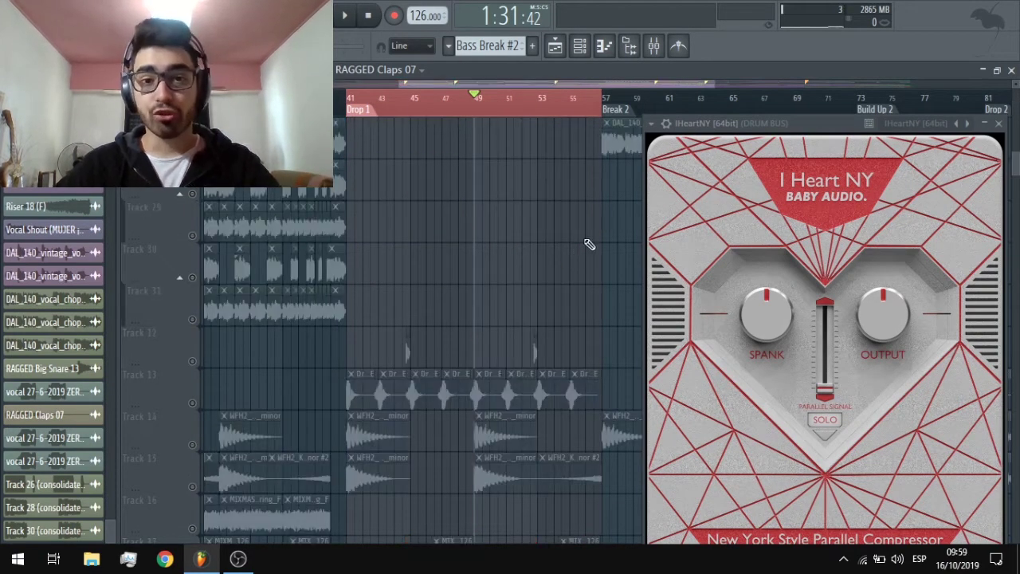
Listen to the Drop 1 drums from bar 49 with the new IHeartNY at its default settings
{"action": "left_click_drag", "start_coordinate": [756, 128], "coordinate": [723, 133]}
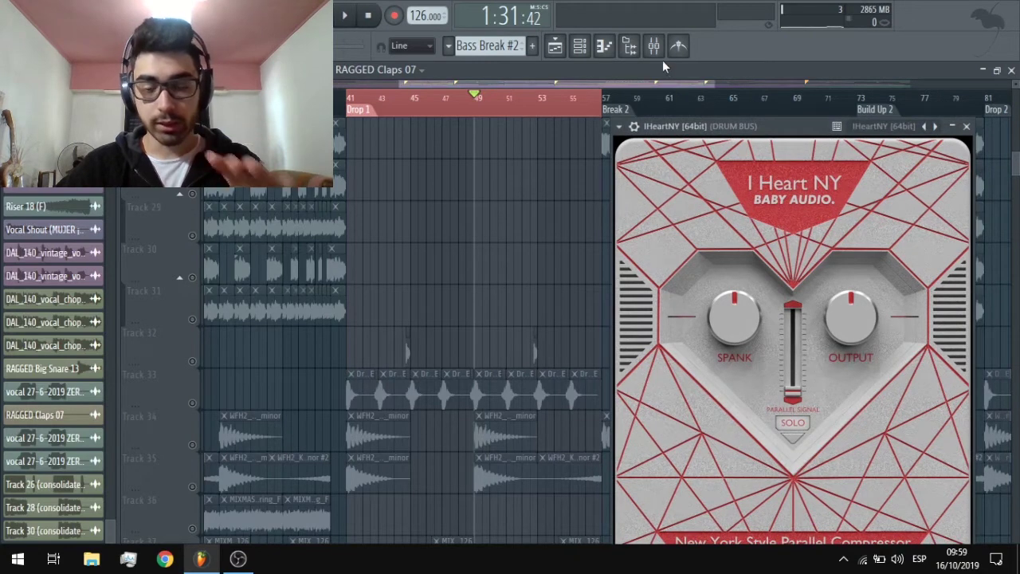
{"action": "key", "text": "space"}
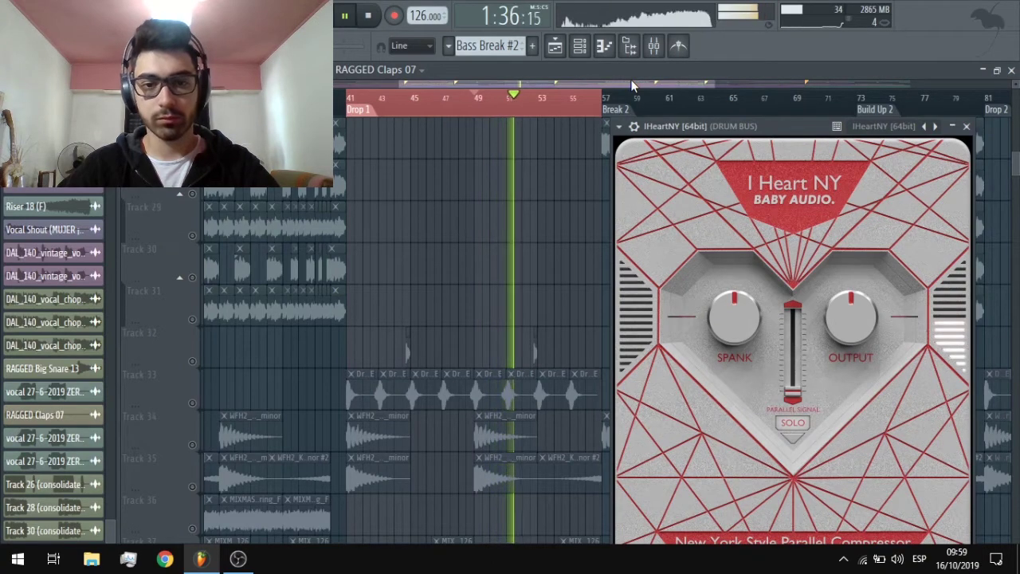
{"action": "scroll", "coordinate": [533, 292], "scroll_direction": "up", "scroll_amount": 10}
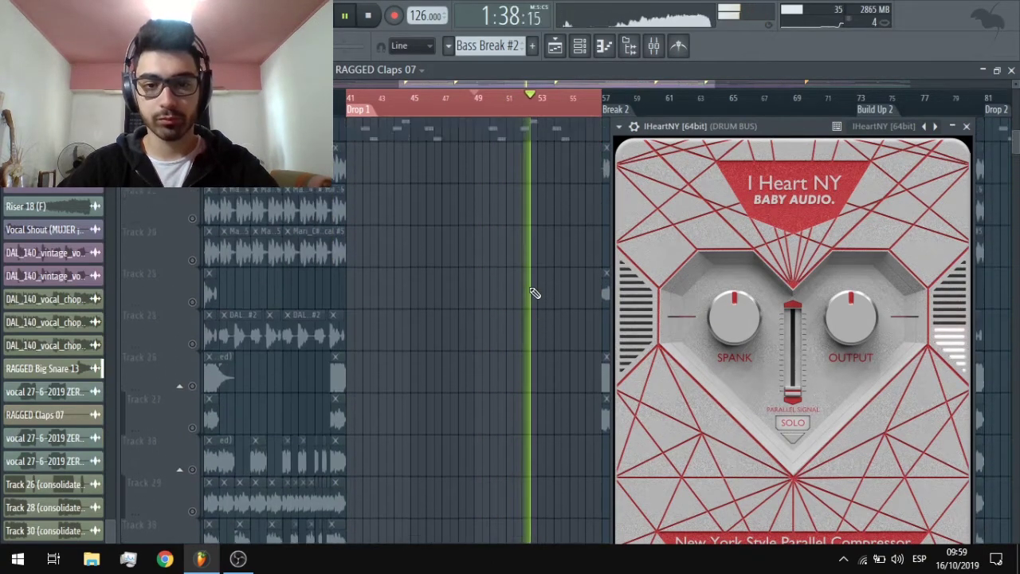
{"action": "scroll", "coordinate": [534, 293], "scroll_direction": "up", "scroll_amount": 5}
{"action": "key", "text": "space"}
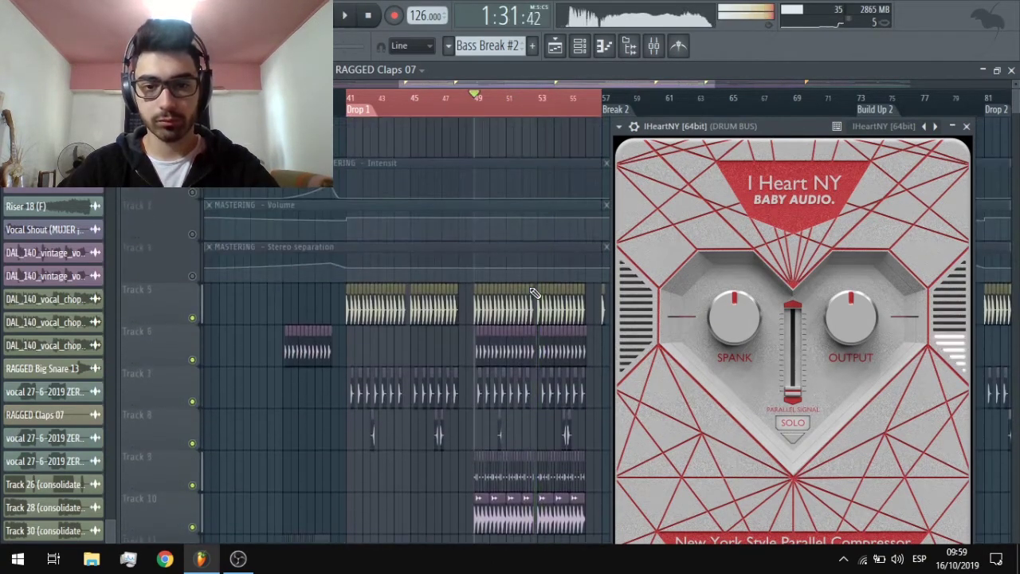
Raise the new IHeartNY's Spank knob to roughly the two o'clock position
{"action": "left_click_drag", "start_coordinate": [747, 128], "coordinate": [696, 27]}
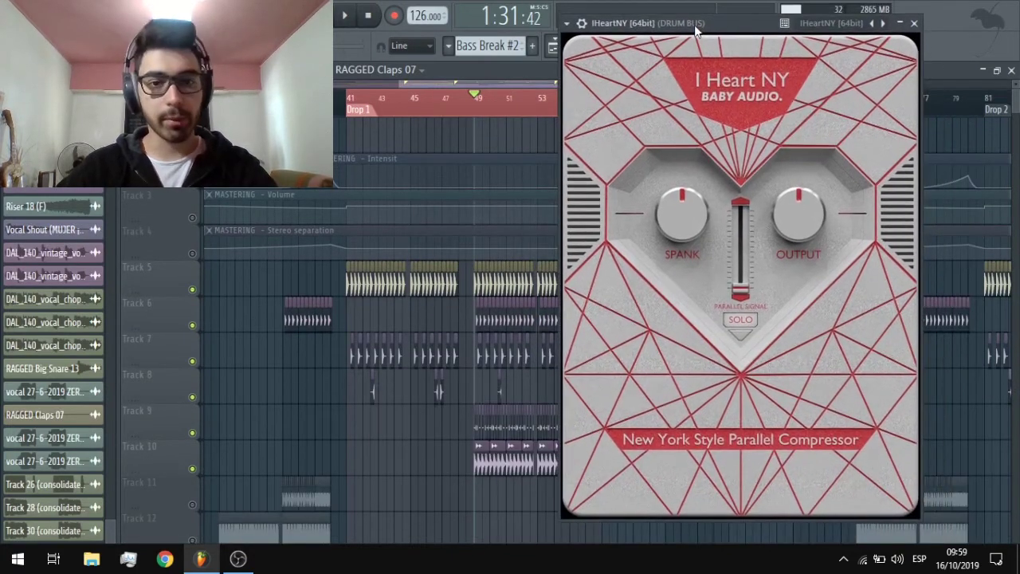
{"action": "mouse_move", "coordinate": [681, 231]}
{"action": "left_mouse_down"}
{"action": "mouse_move", "coordinate": [668, 194]}
{"action": "mouse_move", "coordinate": [687, 214]}
{"action": "left_mouse_up"}
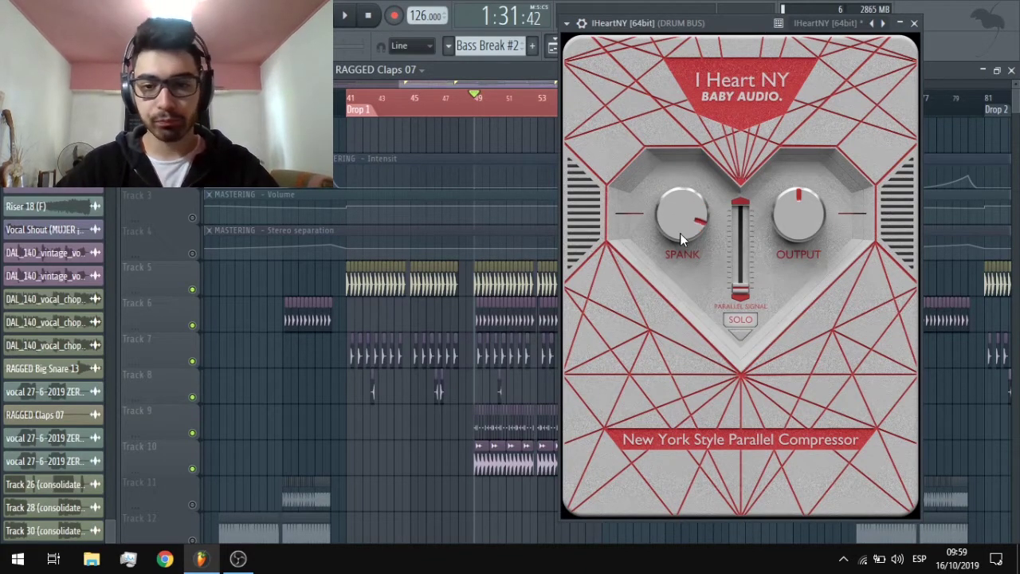
{"action": "left_click_drag", "start_coordinate": [677, 258], "coordinate": [676, 265]}
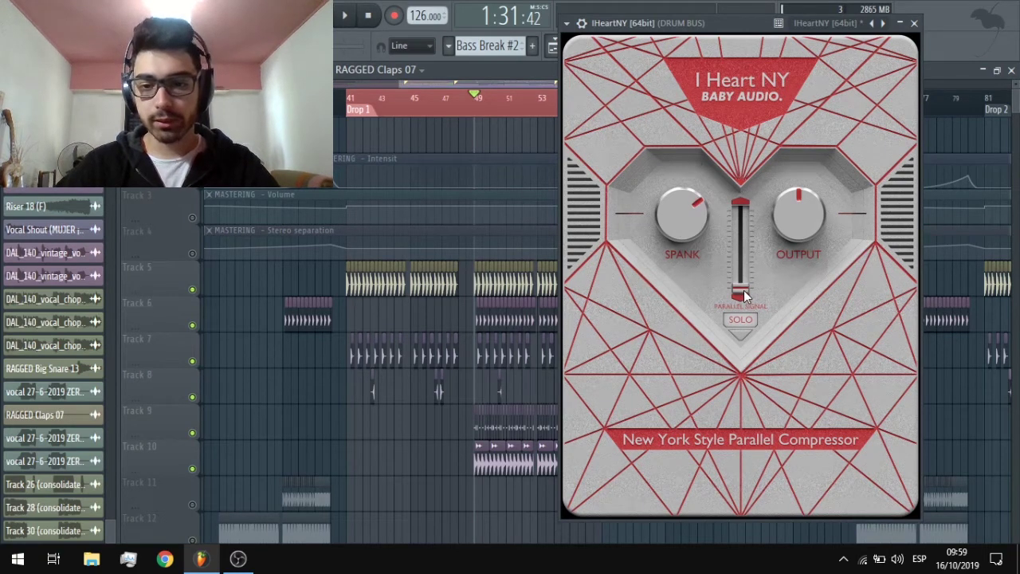
{"action": "left_click_drag", "start_coordinate": [749, 249], "coordinate": [755, 192]}
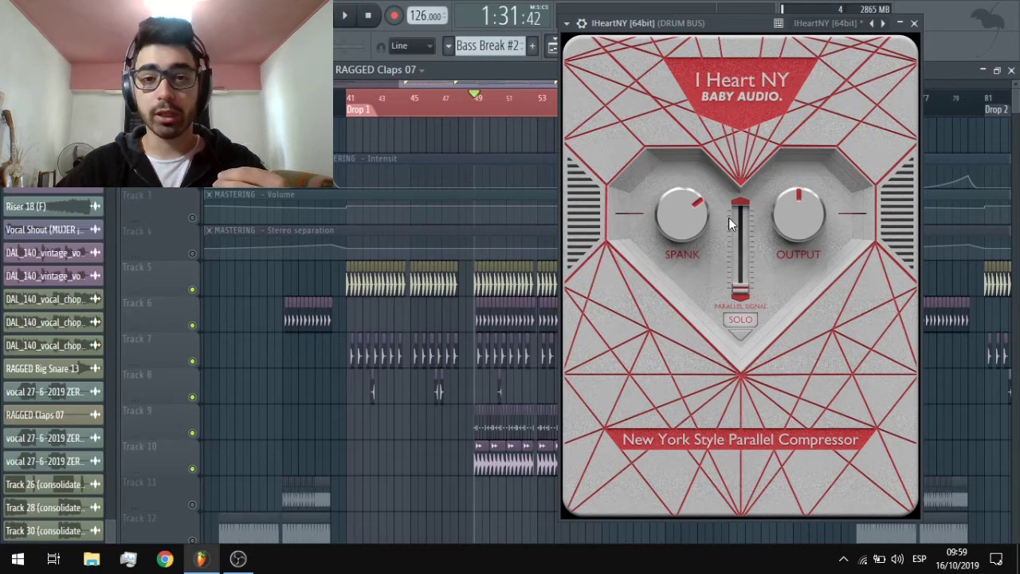
Bring up the dB meter from the mixer and return to the playlist with the IHeartNY window still open
{"action": "left_click_drag", "start_coordinate": [695, 29], "coordinate": [703, 89]}
{"action": "left_click", "coordinate": [653, 45]}
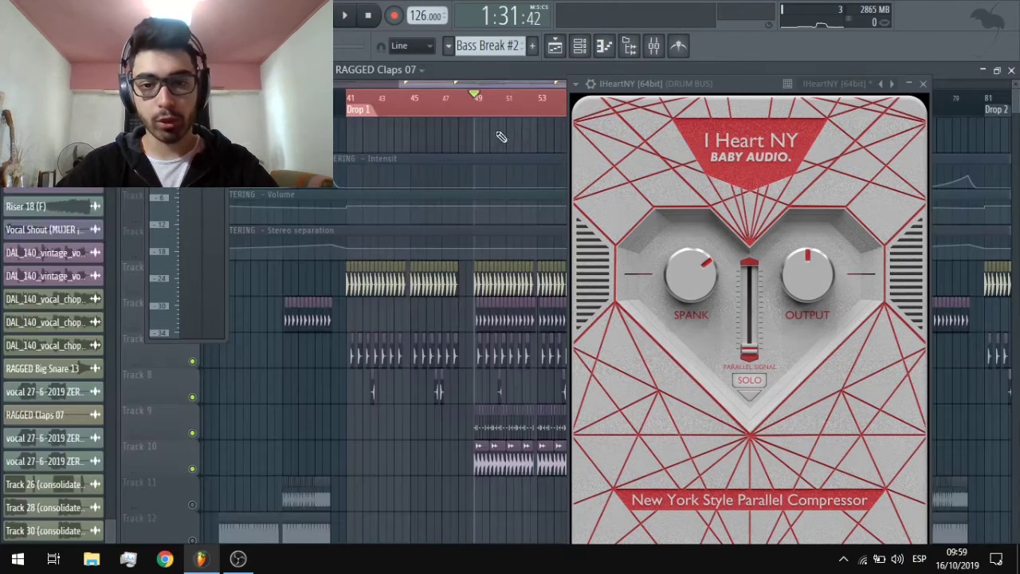
{"action": "left_click", "coordinate": [554, 45]}
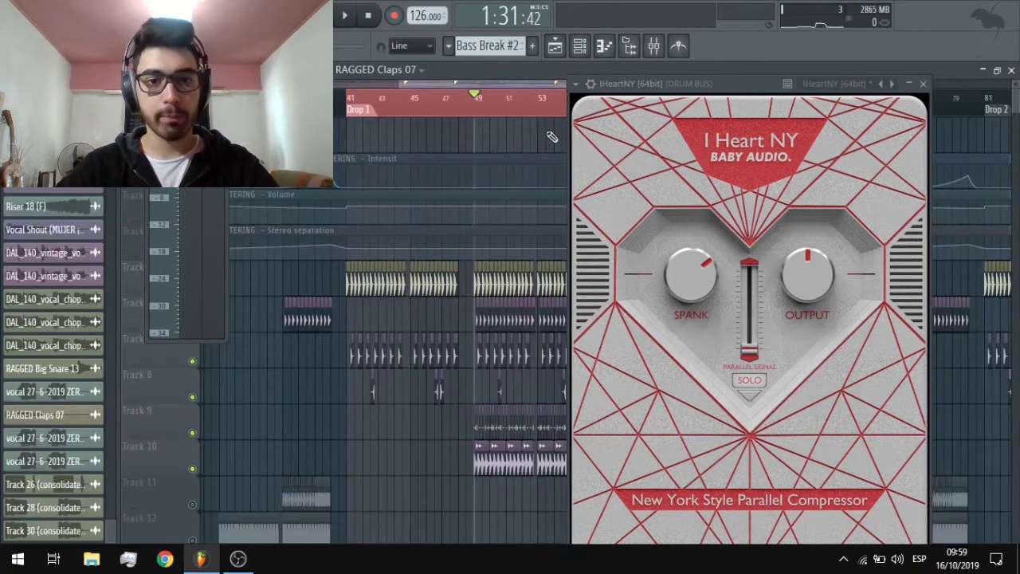
Raise IHeartNY's Parallel Signal fader to just below its midpoint while the Drop 1 drums play
{"action": "key", "text": "space"}
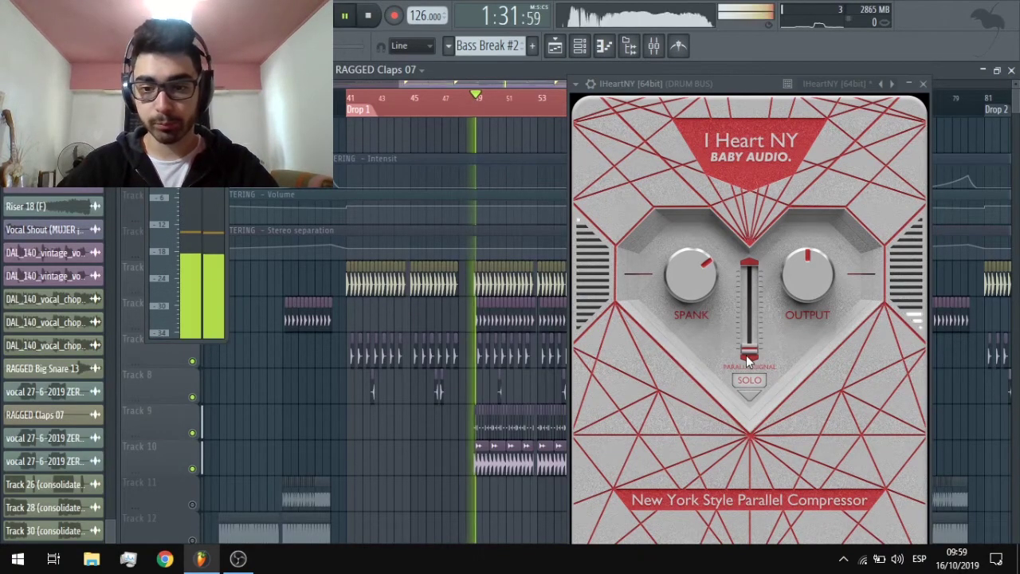
{"action": "left_click_drag", "start_coordinate": [748, 360], "coordinate": [754, 278]}
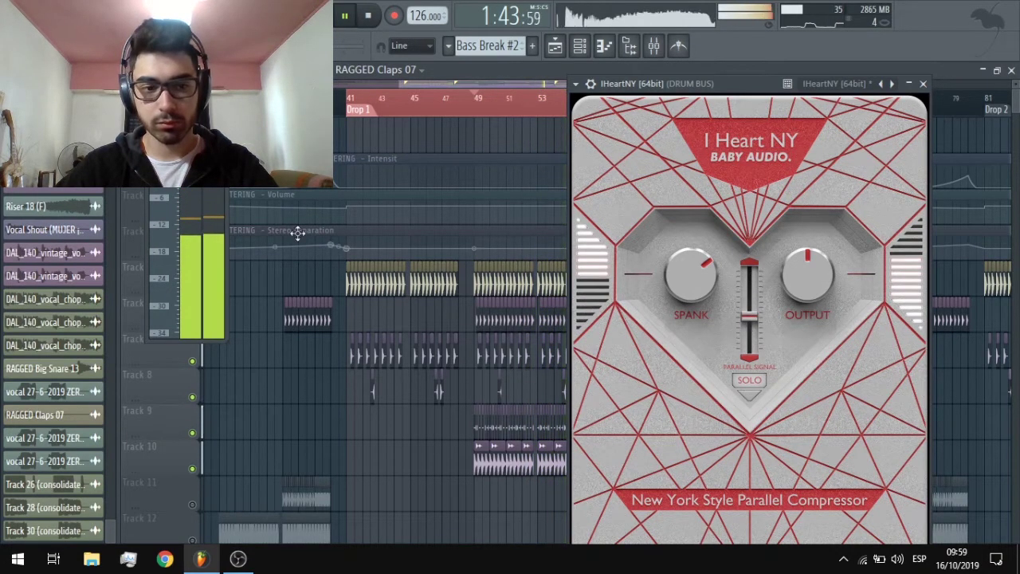
{"action": "key", "text": "space"}
Solo the DRUM BUS track in the mixer
{"action": "key", "text": "F9"}
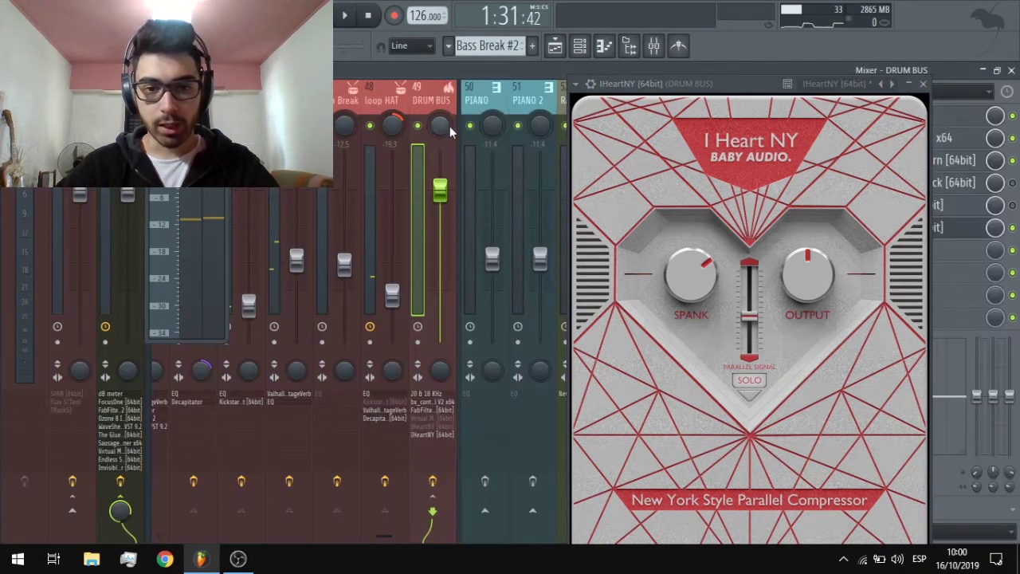
{"action": "right_click", "coordinate": [417, 125]}
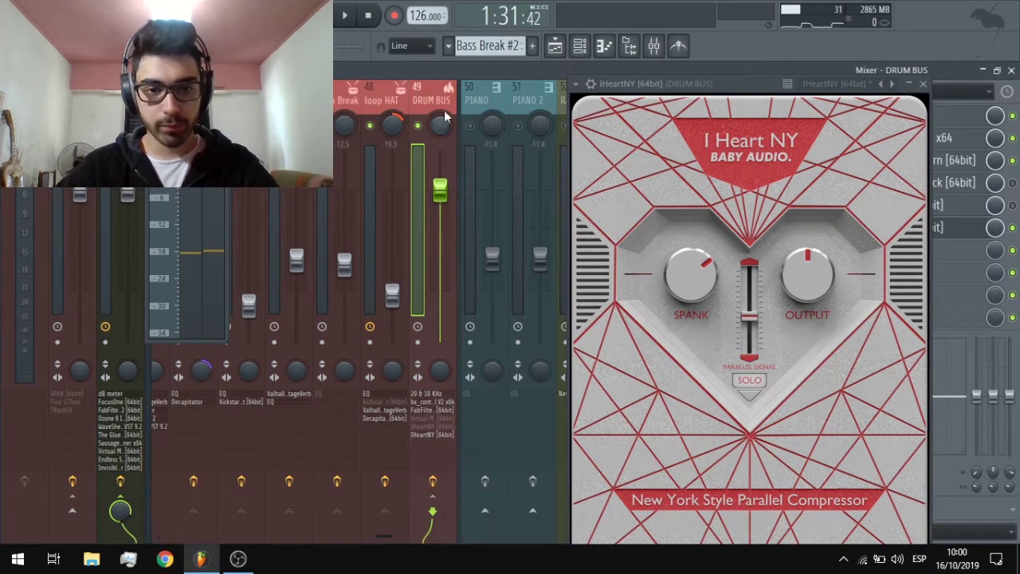
{"action": "key", "text": "F9"}
{"action": "key", "text": "F9"}
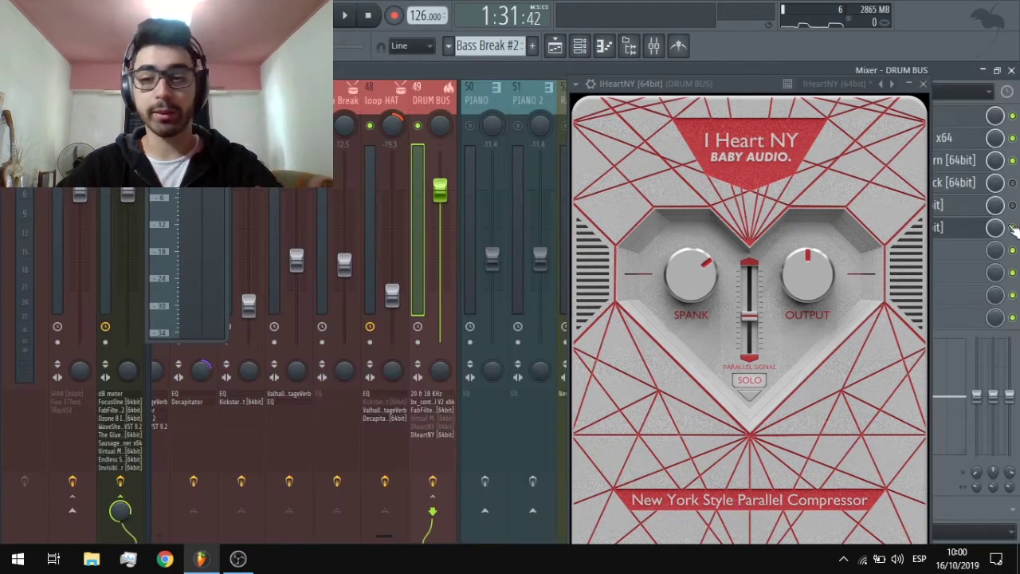
Compare the drum level on the dB meter with the slot 6 IHeartNY disabled and enabled
{"action": "key", "text": "space"}
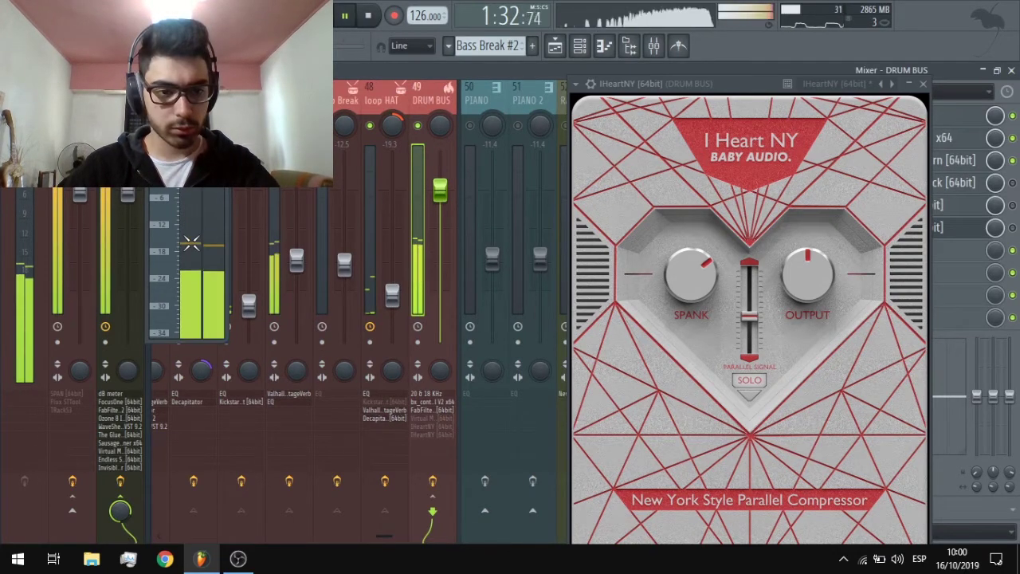
{"action": "key", "text": "space"}
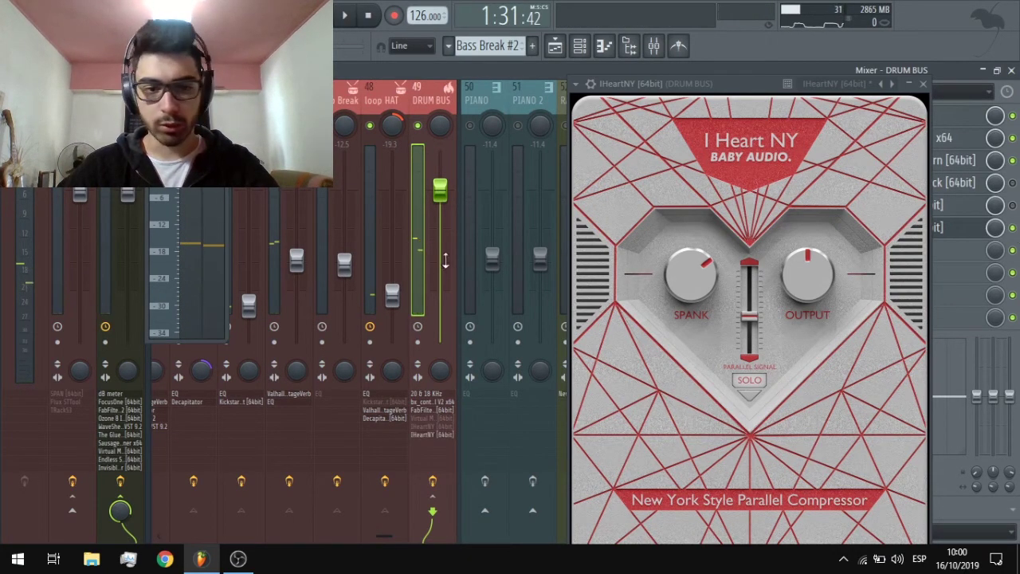
{"action": "key", "text": "space"}
{"action": "key", "text": "space"}
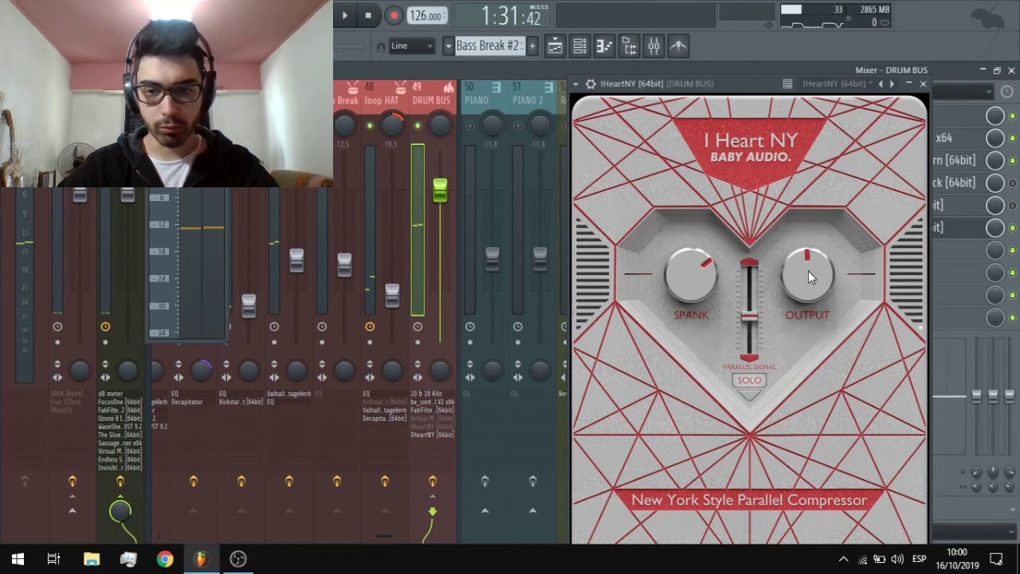
Lower IHeartNY's Output knob slightly below center and check the compressed drum level during playback
{"action": "key", "text": "space"}
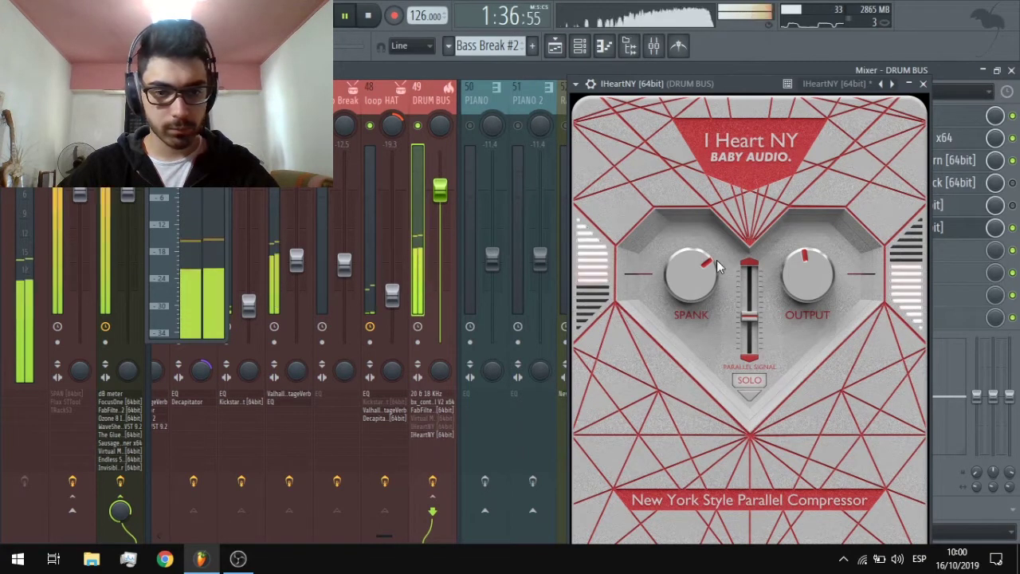
{"action": "key", "text": "space"}
Compare the drum playback with the DRUM BUS slot 6 IHeartNY disabled and enabled
{"action": "left_click_drag", "start_coordinate": [700, 83], "coordinate": [670, 69]}
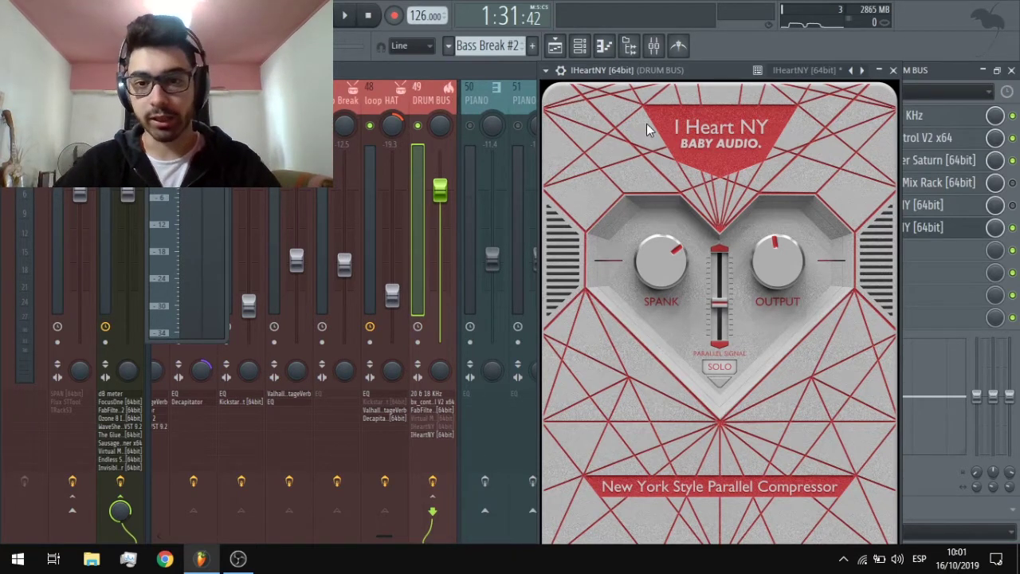
{"action": "left_click_drag", "start_coordinate": [647, 130], "coordinate": [585, 104]}
{"action": "left_click_drag", "start_coordinate": [588, 45], "coordinate": [574, 34]}
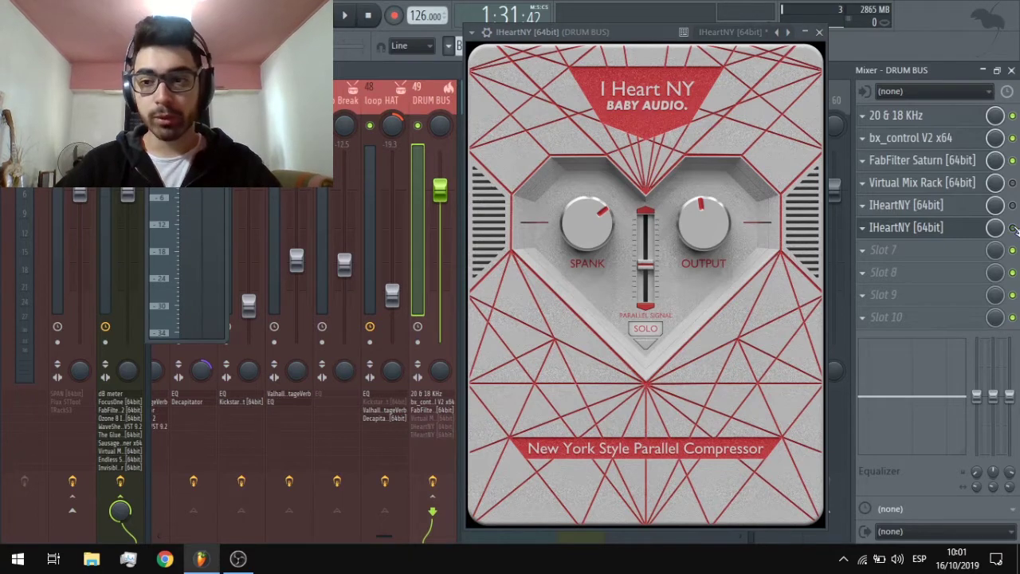
{"action": "key", "text": "space"}
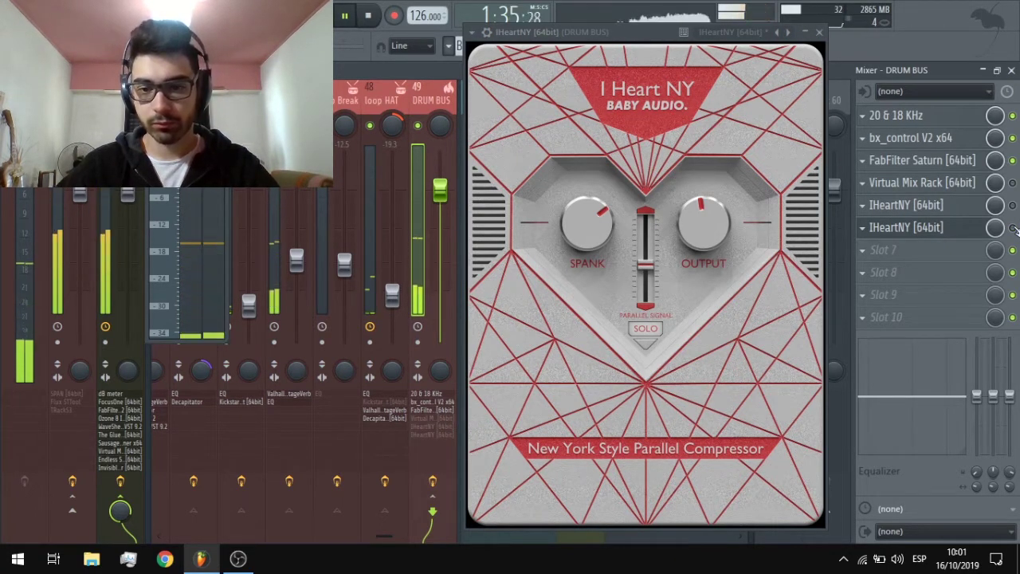
{"action": "key", "text": "space"}
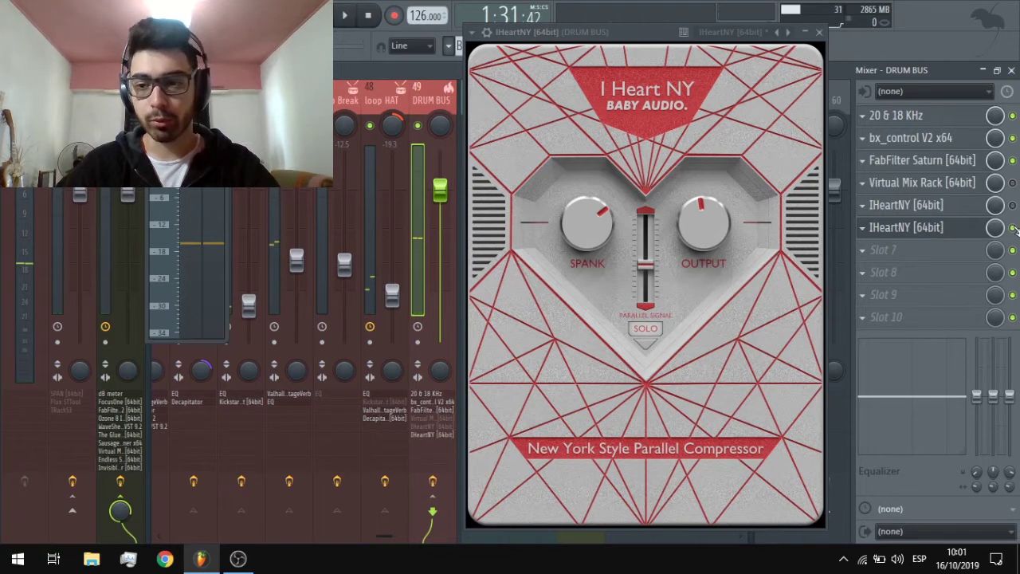
{"action": "key", "text": "space"}
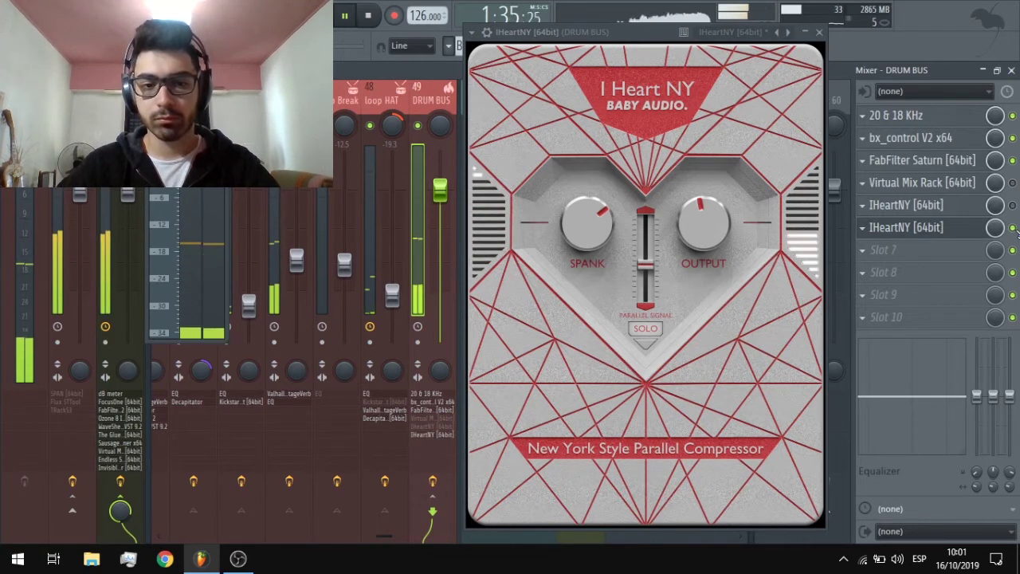
{"action": "key", "text": "space"}
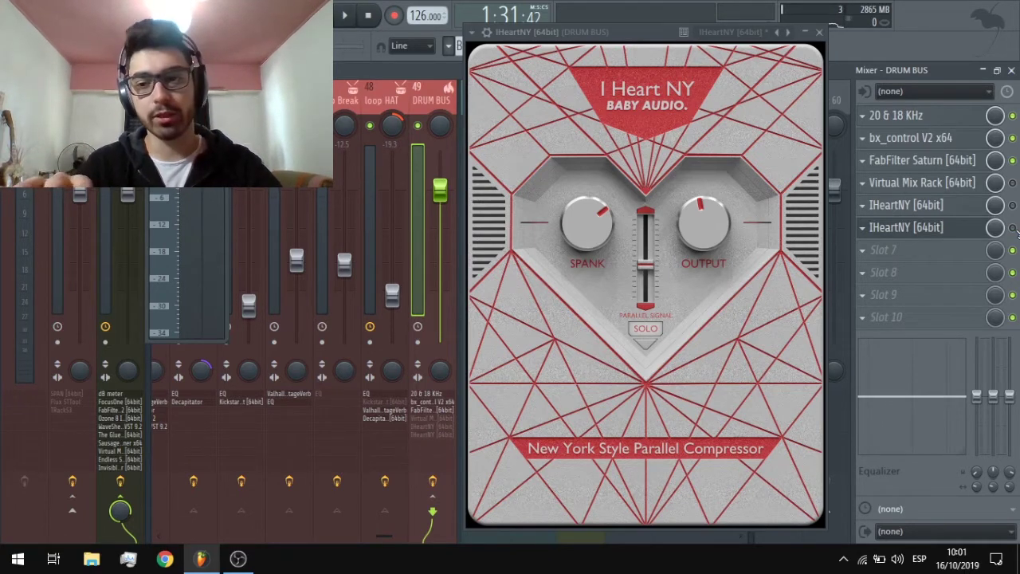
{"action": "key", "text": "space"}
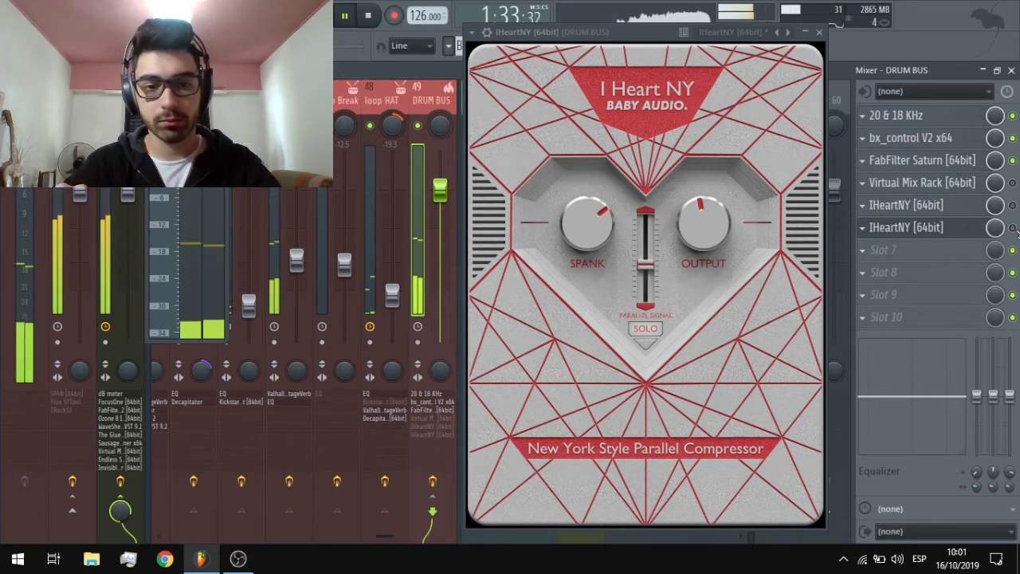
{"action": "key", "text": "space"}
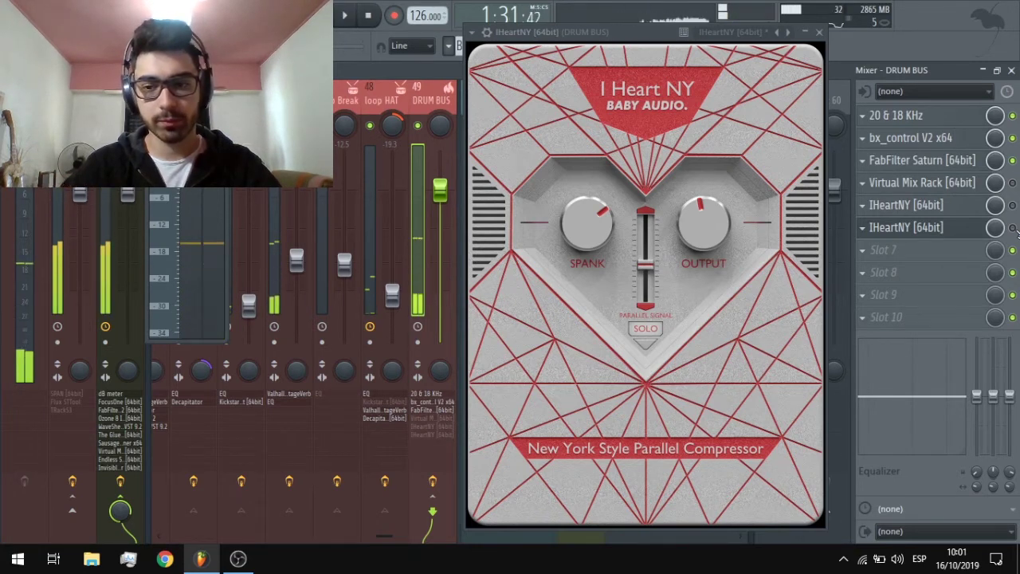
{"action": "key", "text": "space"}
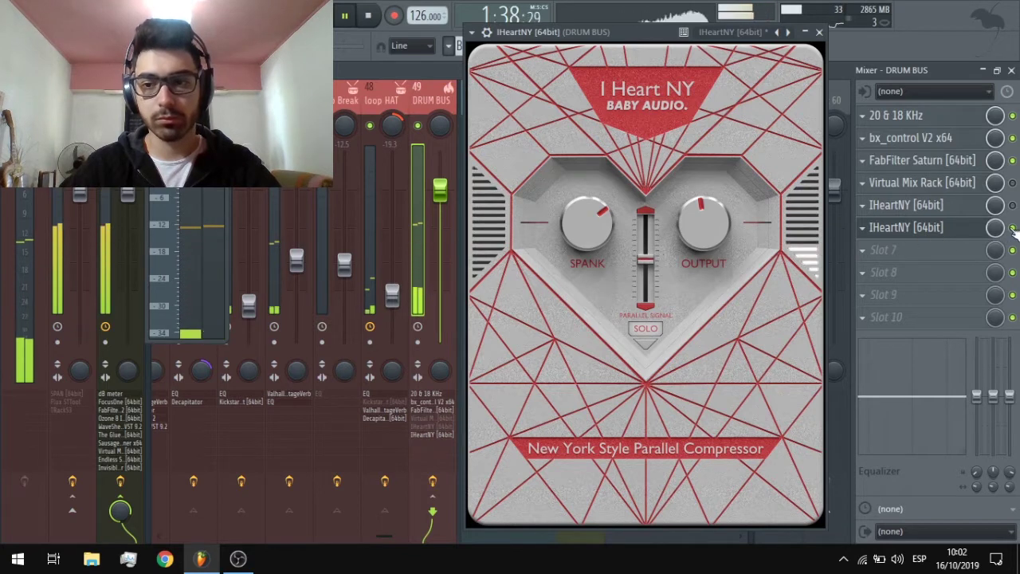
{"action": "key", "text": "space"}
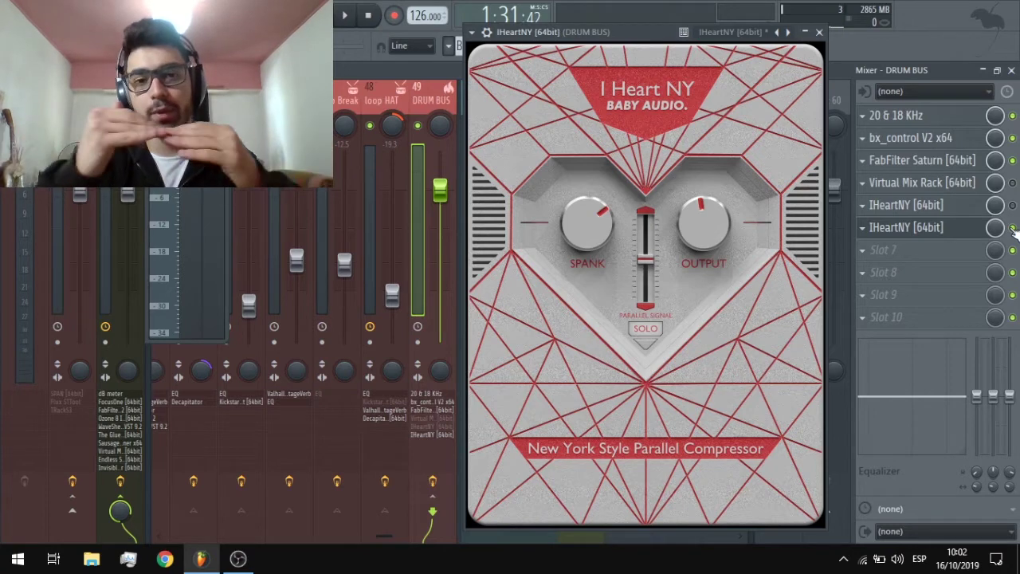
Close the drum bus IHeartNY and solo the Insert 11 track in the mixer
{"action": "left_click", "coordinate": [818, 31]}
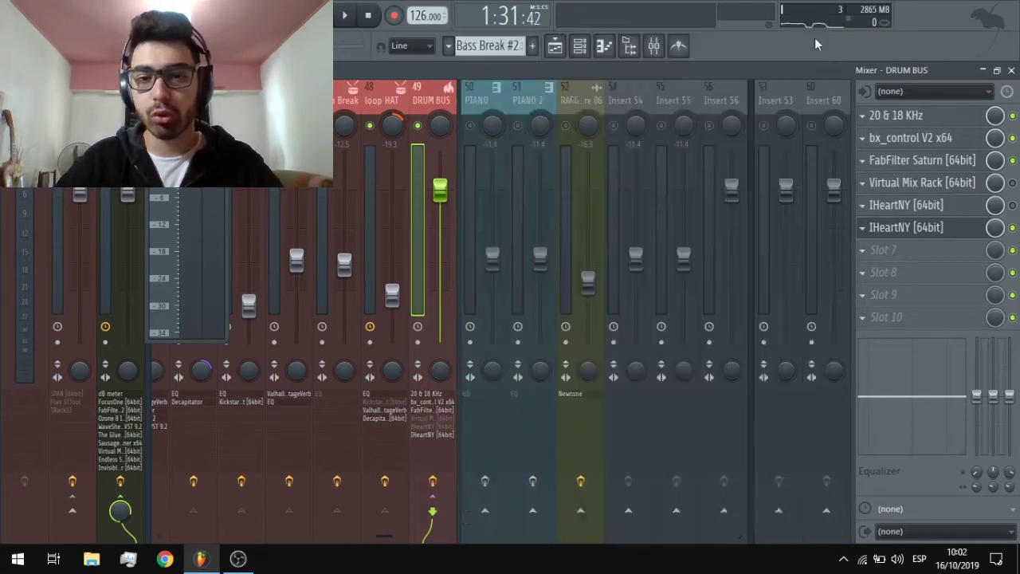
{"action": "scroll", "coordinate": [422, 98], "scroll_direction": "up", "scroll_amount": 3}
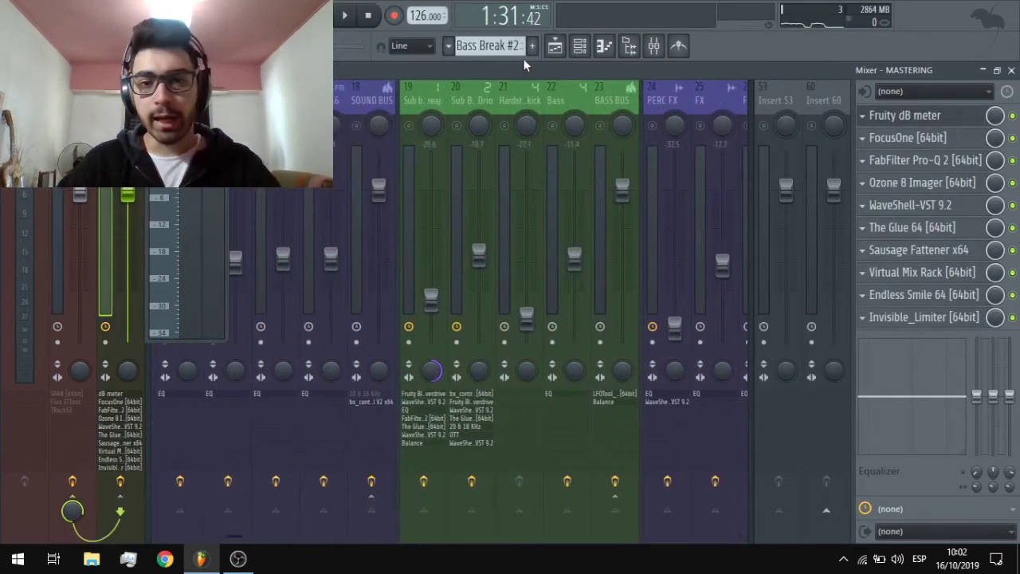
{"action": "scroll", "coordinate": [486, 104], "scroll_direction": "up", "scroll_amount": 5}
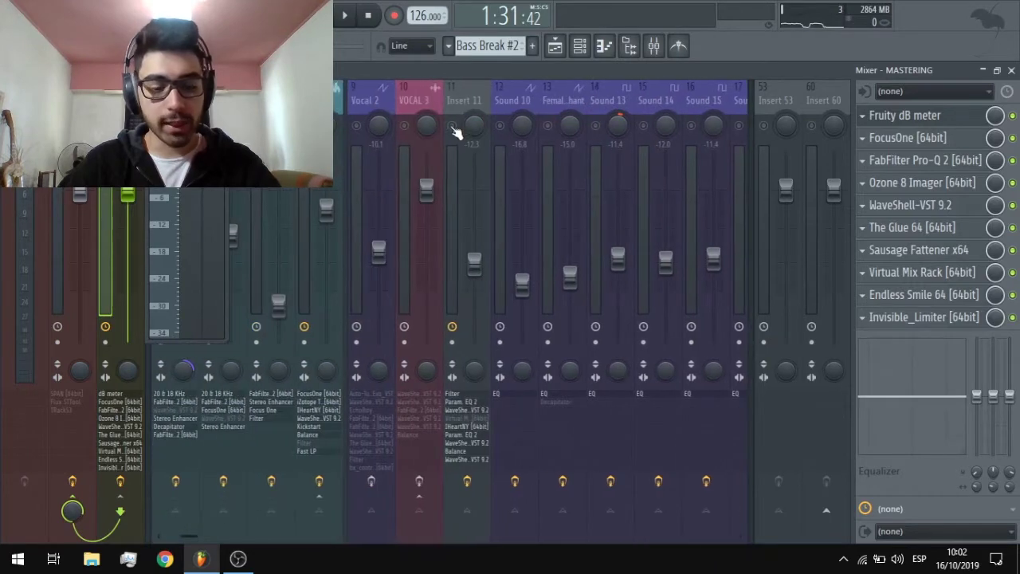
{"action": "left_click", "coordinate": [460, 99]}
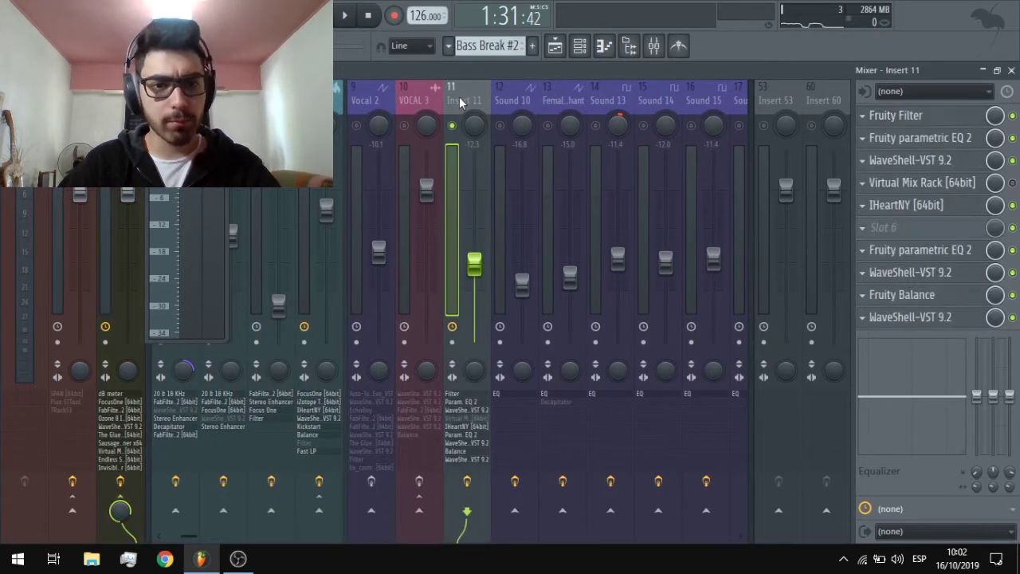
Unmute playlist tracks 26, 28 and 30, which hold the consolidated vocals
{"action": "left_click", "coordinate": [555, 46]}
{"action": "scroll", "coordinate": [446, 220], "scroll_direction": "down", "scroll_amount": 10}
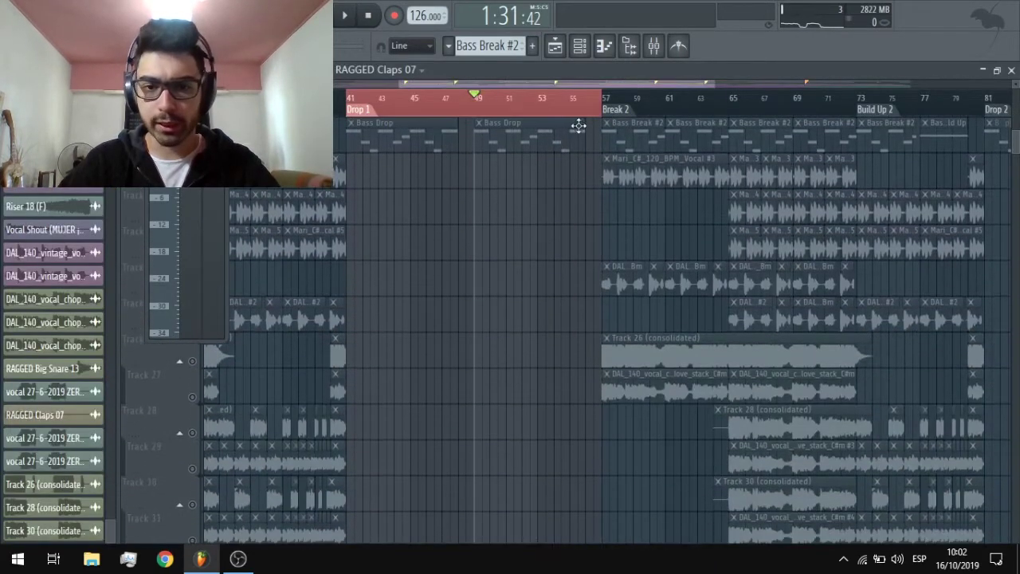
{"action": "left_click", "coordinate": [351, 97]}
{"action": "scroll", "coordinate": [372, 262], "scroll_direction": "down", "scroll_amount": 1}
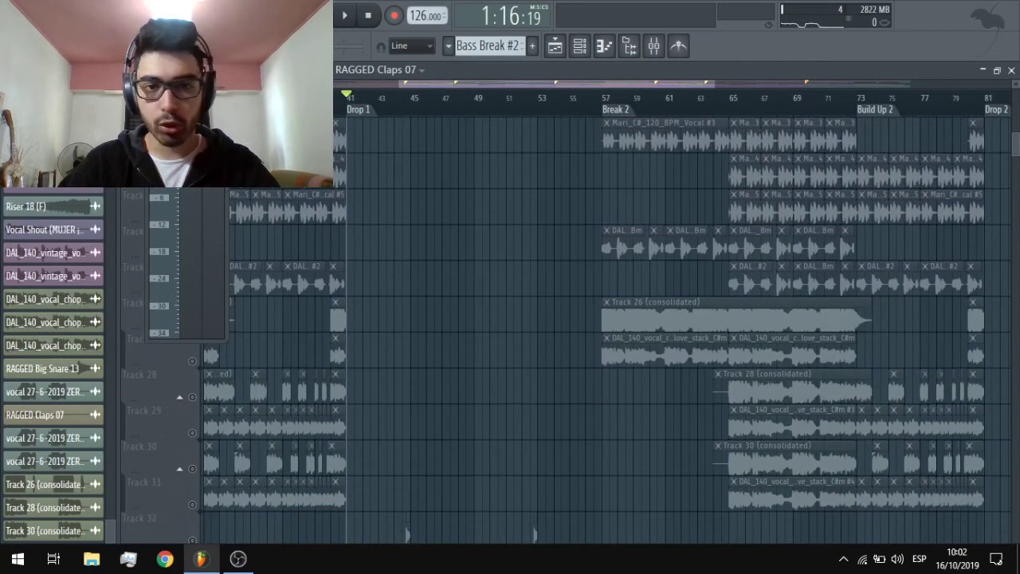
{"action": "left_click", "coordinate": [199, 325]}
{"action": "scroll", "coordinate": [199, 319], "scroll_direction": "down", "scroll_amount": 5}
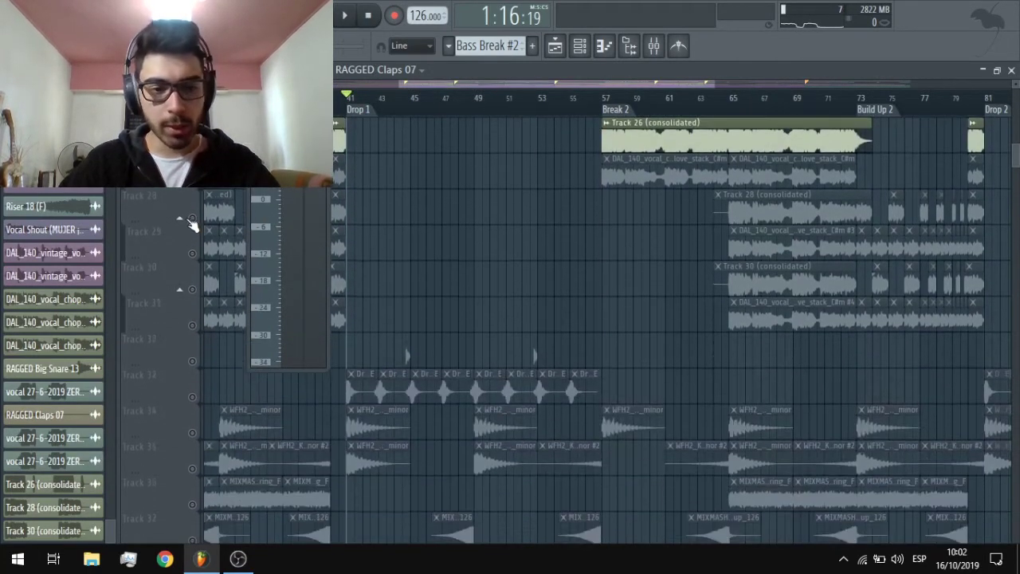
{"action": "left_click", "coordinate": [192, 217], "text": "ctrl"}
{"action": "left_click", "coordinate": [193, 290], "text": "ctrl"}
Select bars 65 to 69 of Break 2 in the playlist as the playback range
{"action": "scroll", "coordinate": [603, 308], "scroll_direction": "down", "scroll_amount": 2}
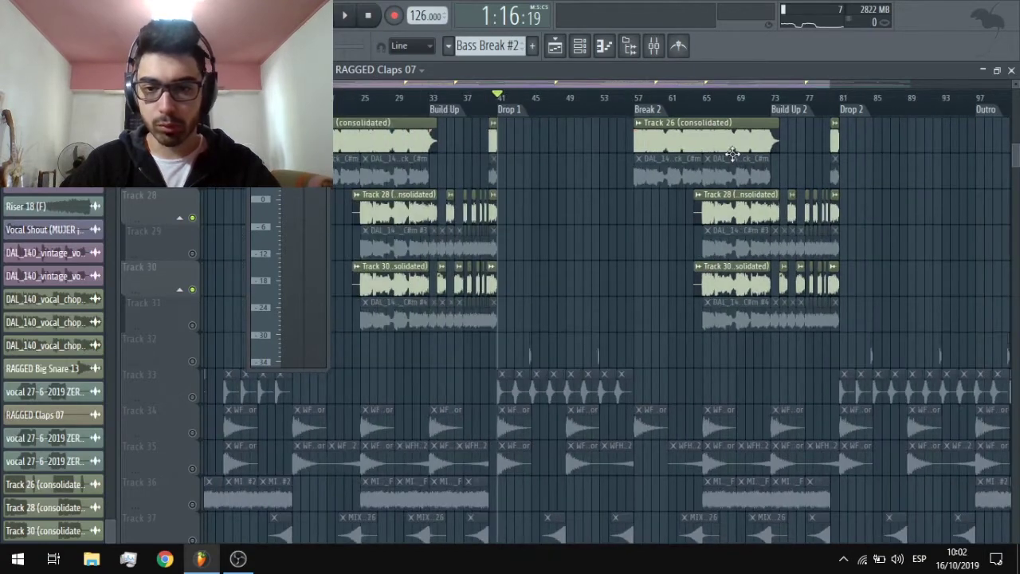
{"action": "left_click_drag", "start_coordinate": [706, 103], "coordinate": [740, 107]}
{"action": "scroll", "coordinate": [584, 125], "scroll_direction": "up", "scroll_amount": 4}
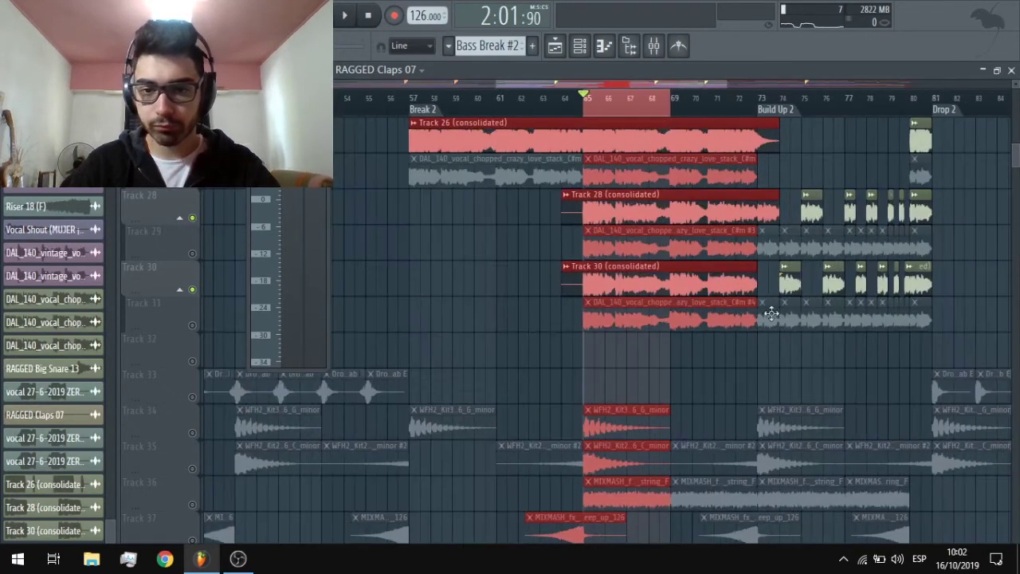
Disable the existing IHeartNY in slot 5 of Insert 11 and review its settings
{"action": "left_click", "coordinate": [654, 47]}
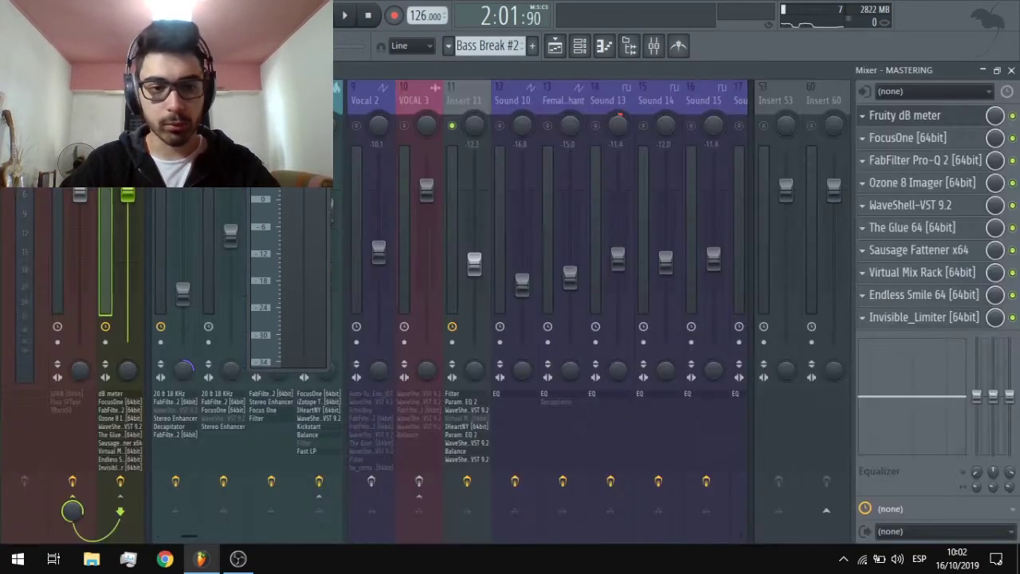
{"action": "left_click", "coordinate": [451, 98]}
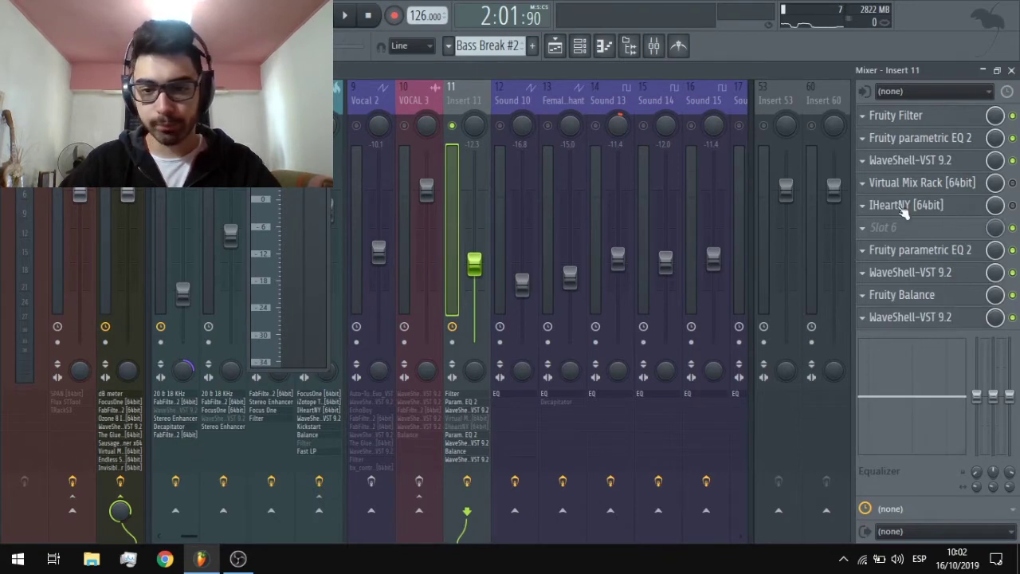
{"action": "left_click", "coordinate": [904, 206]}
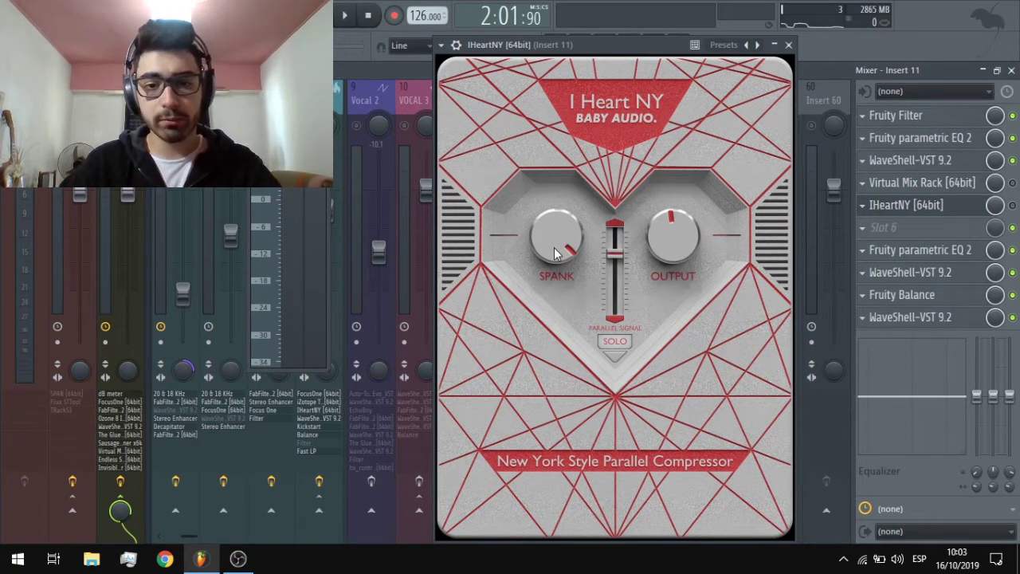
{"action": "left_click", "coordinate": [788, 44]}
{"action": "left_click", "coordinate": [486, 131]}
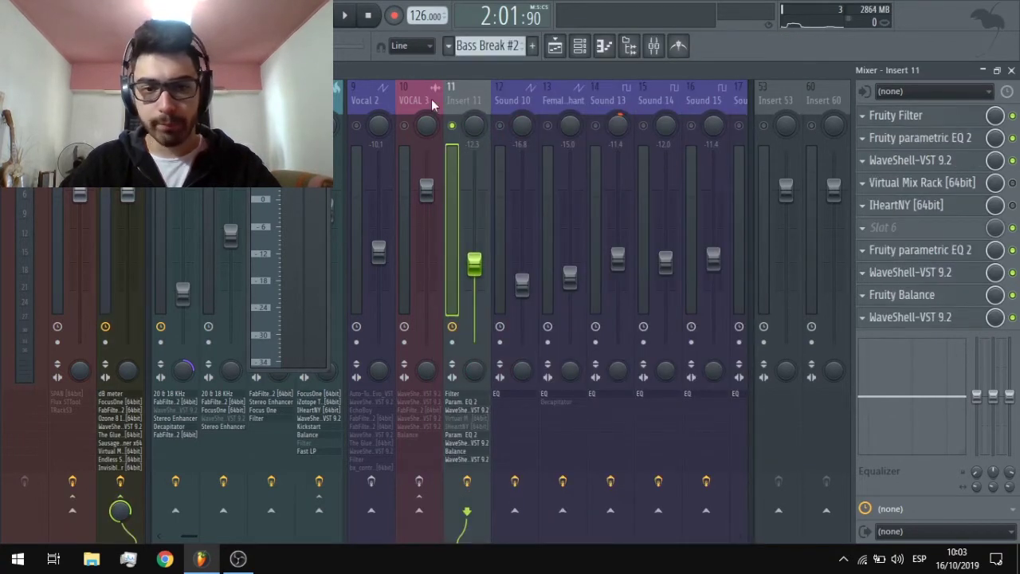
Load a new IHeartNY into slot 6 of Insert 11 and play the selected vocal section
{"action": "left_click", "coordinate": [988, 227]}
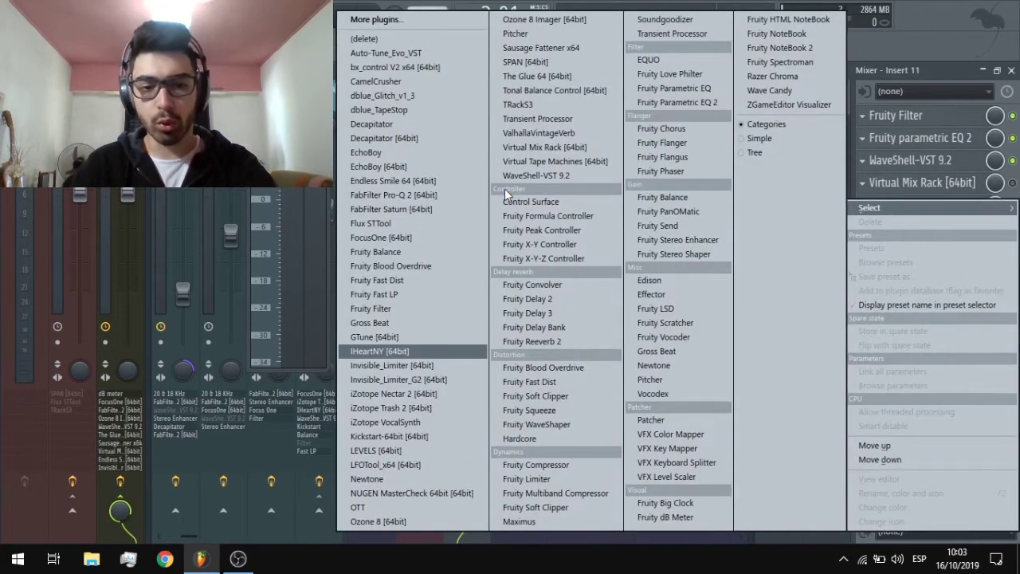
{"action": "key", "text": "Escape"}
{"action": "key", "text": "space"}
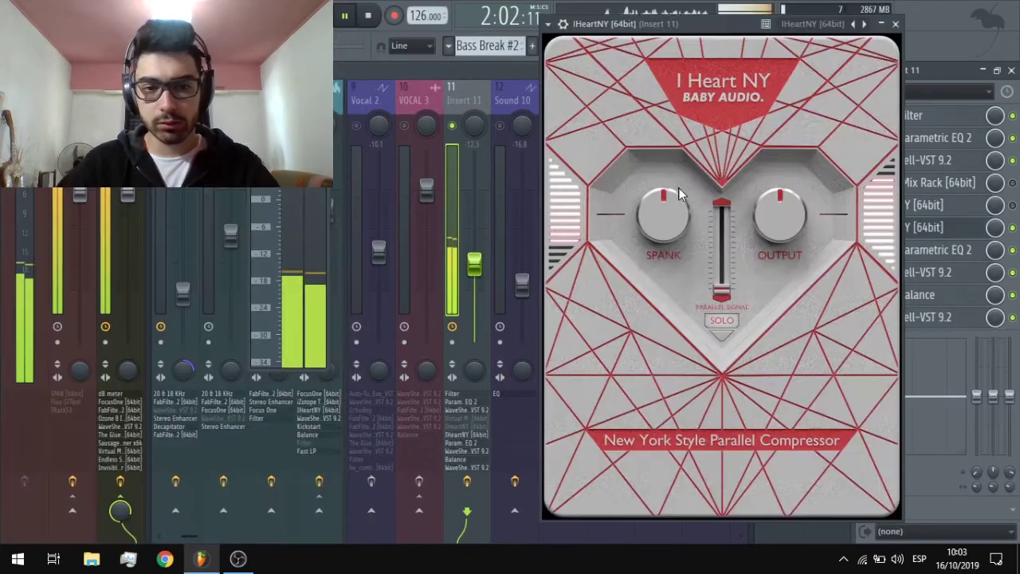
Turn the new IHeartNY's Spank fully up, raise Parallel Signal just above its midpoint and lower Output slightly
{"action": "left_click_drag", "start_coordinate": [662, 222], "coordinate": [657, 140]}
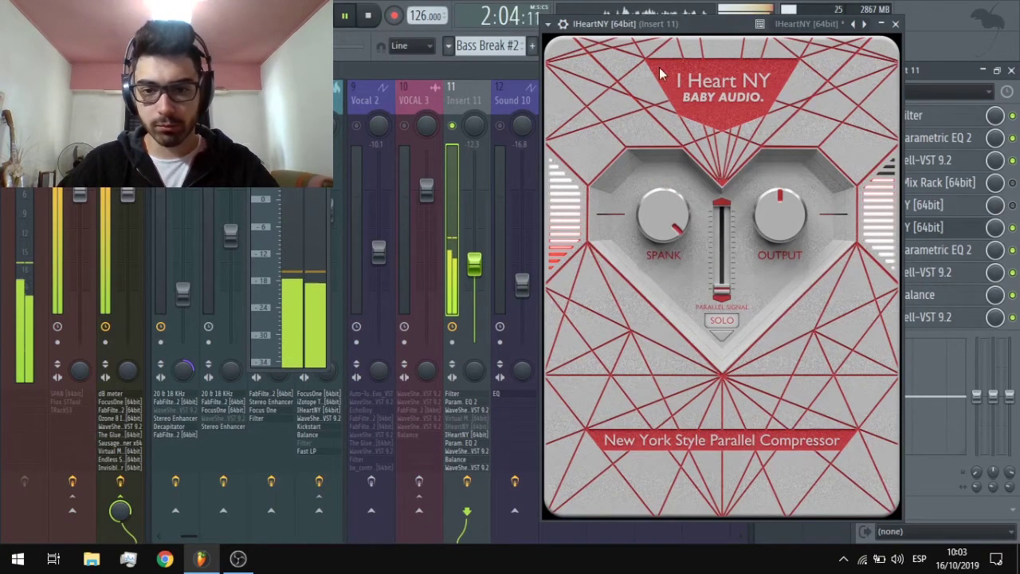
{"action": "left_click_drag", "start_coordinate": [727, 297], "coordinate": [731, 241]}
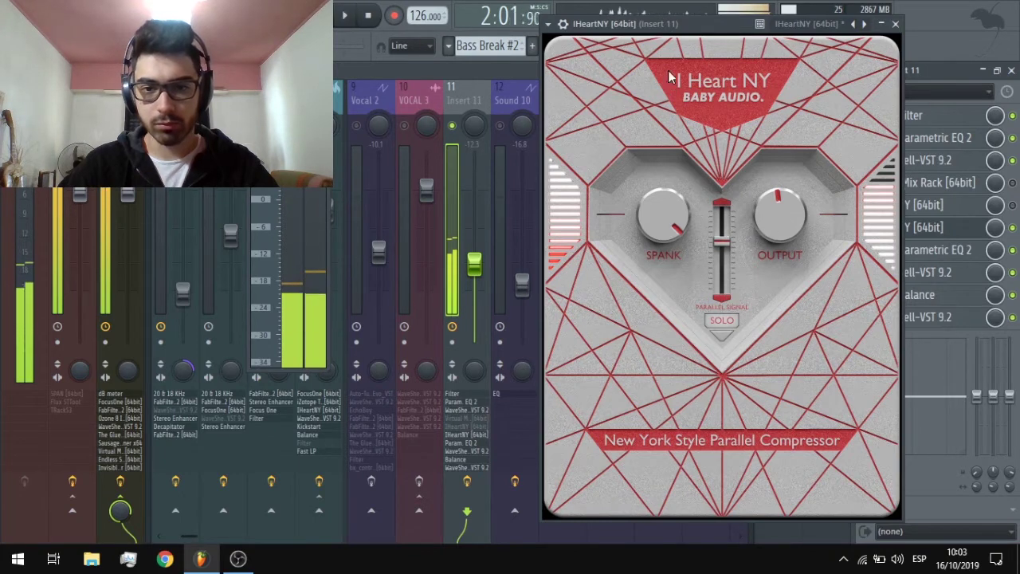
Solo IHeartNY's parallel signal to hear only the compressed vocals, and turn the solo off again
{"action": "left_click_drag", "start_coordinate": [649, 29], "coordinate": [563, 12]}
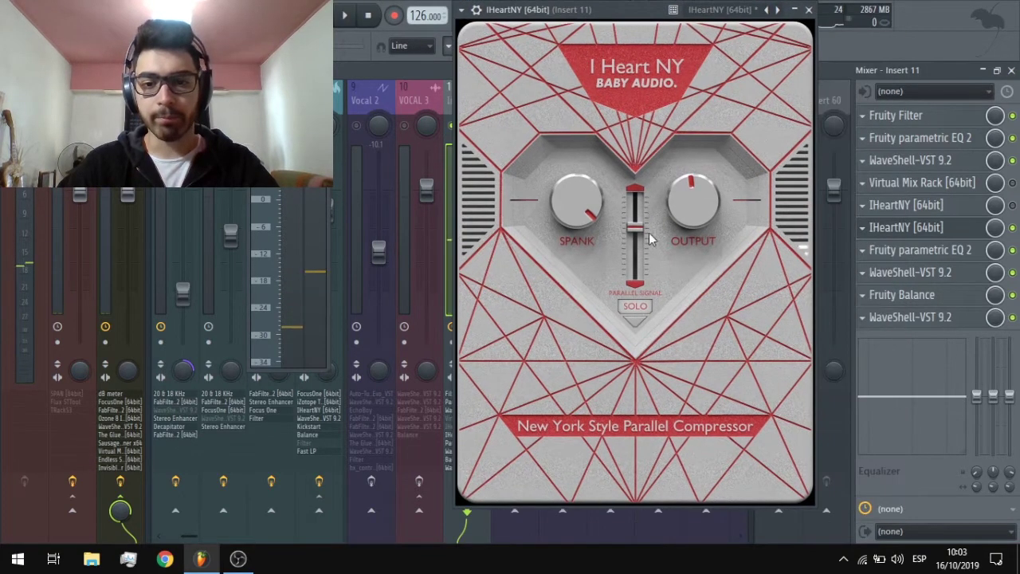
{"action": "left_click", "coordinate": [634, 307]}
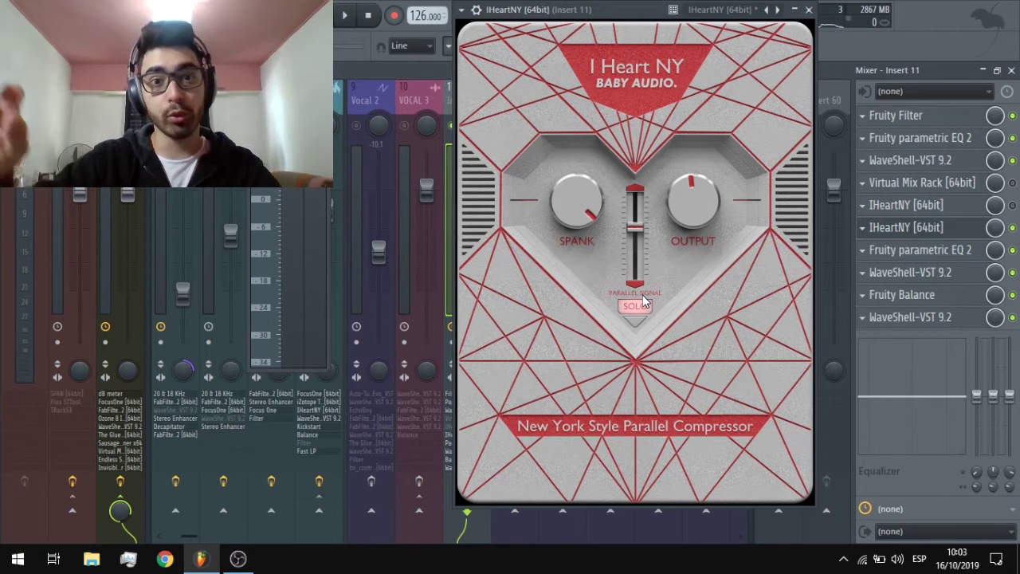
{"action": "key", "text": "space"}
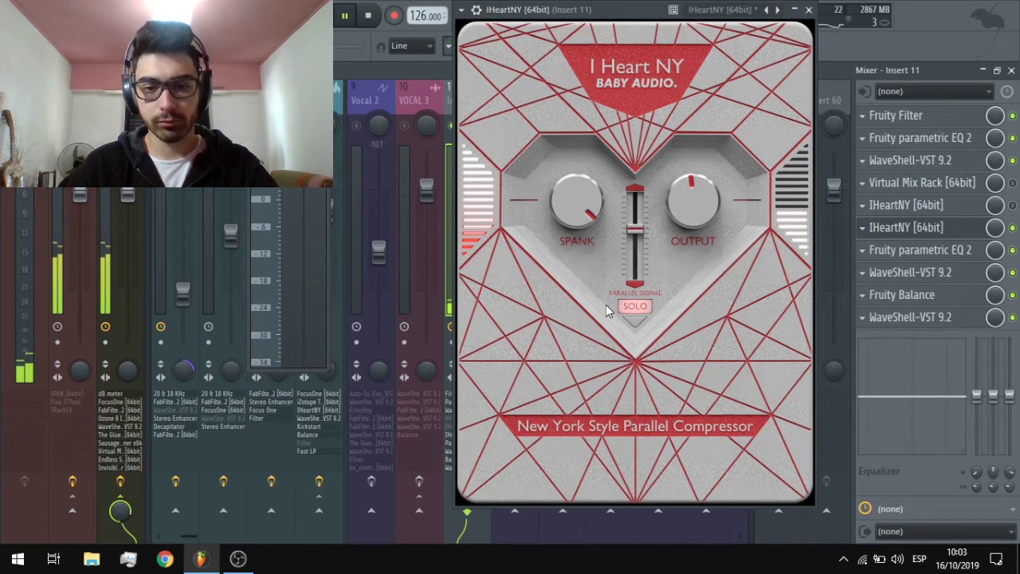
{"action": "left_click", "coordinate": [636, 308]}
{"action": "key", "text": "space"}
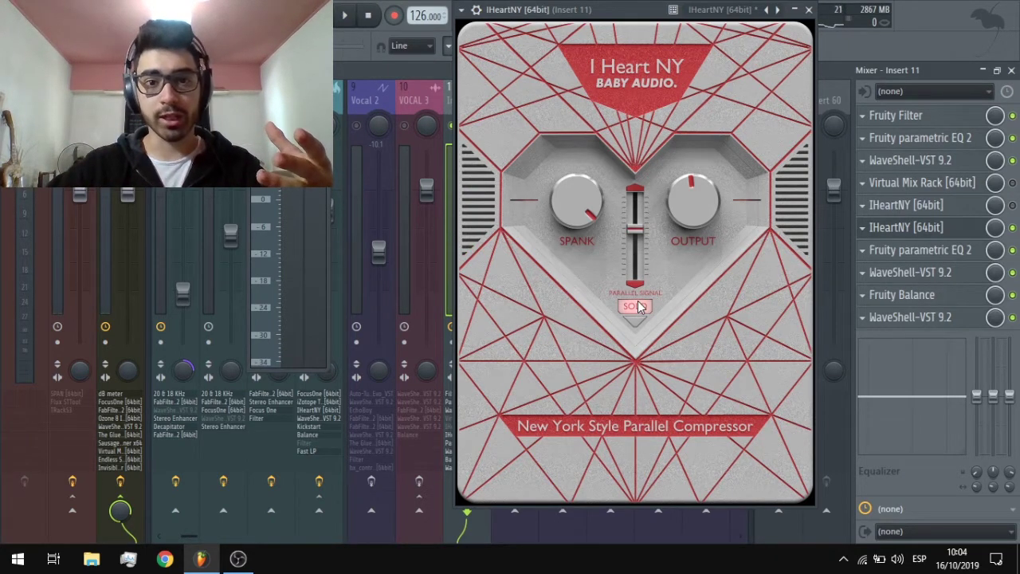
{"action": "left_click", "coordinate": [647, 308]}
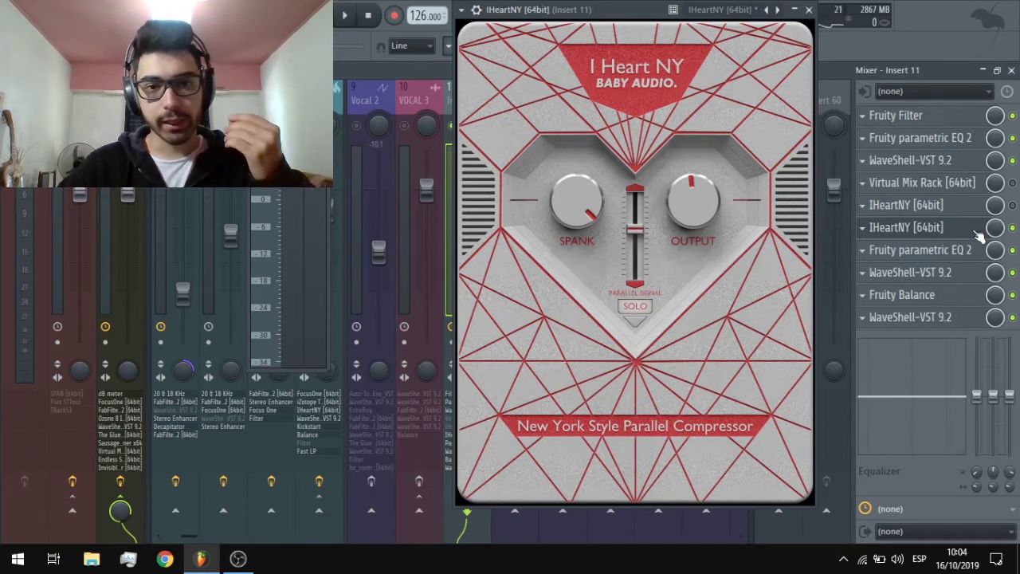
Compare the vocal level on the dB meter with Insert 11's slot 6 IHeartNY disabled and enabled
{"action": "key", "text": "space"}
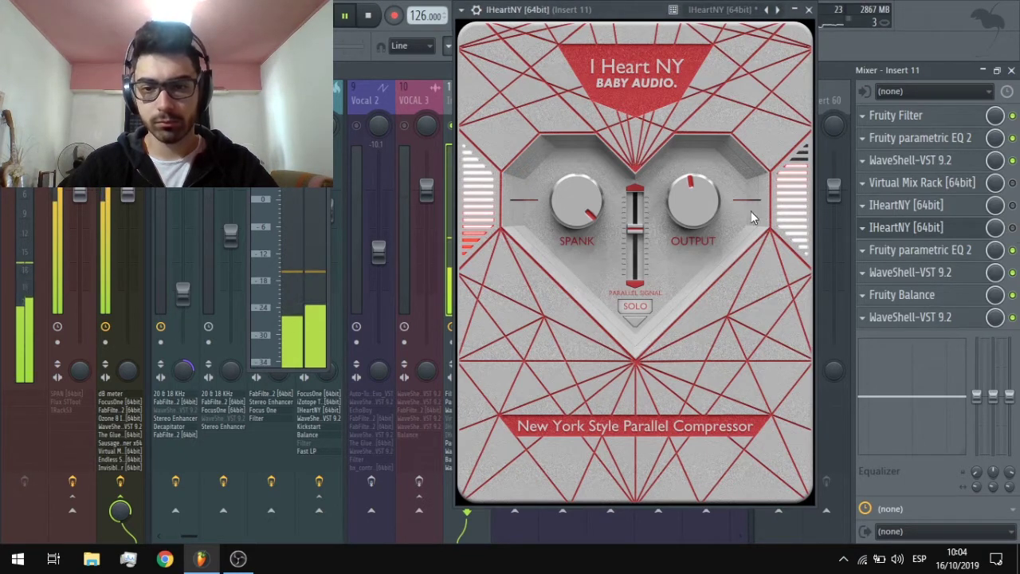
{"action": "left_click", "coordinate": [1011, 227]}
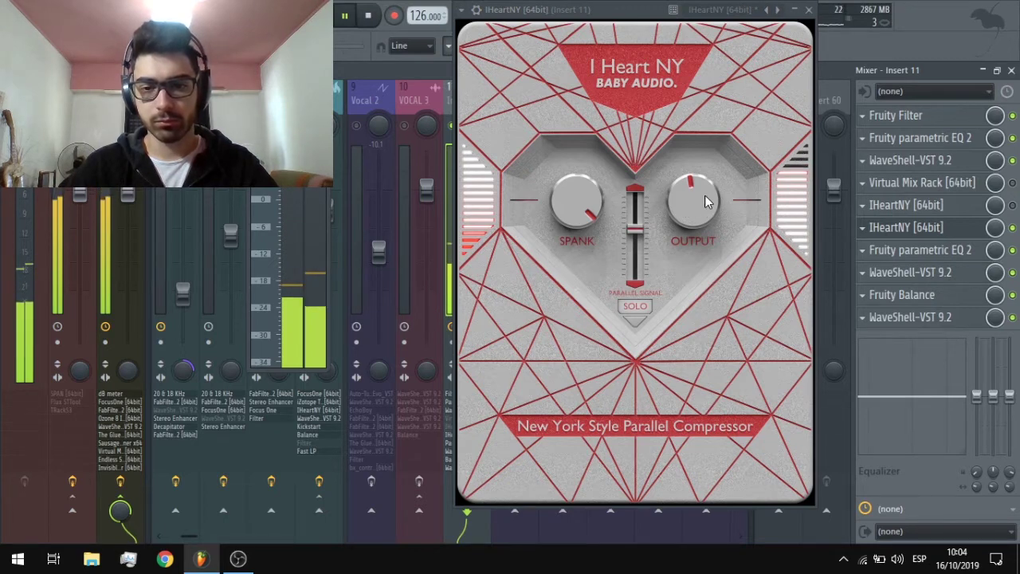
{"action": "left_click_drag", "start_coordinate": [600, 47], "coordinate": [635, 99]}
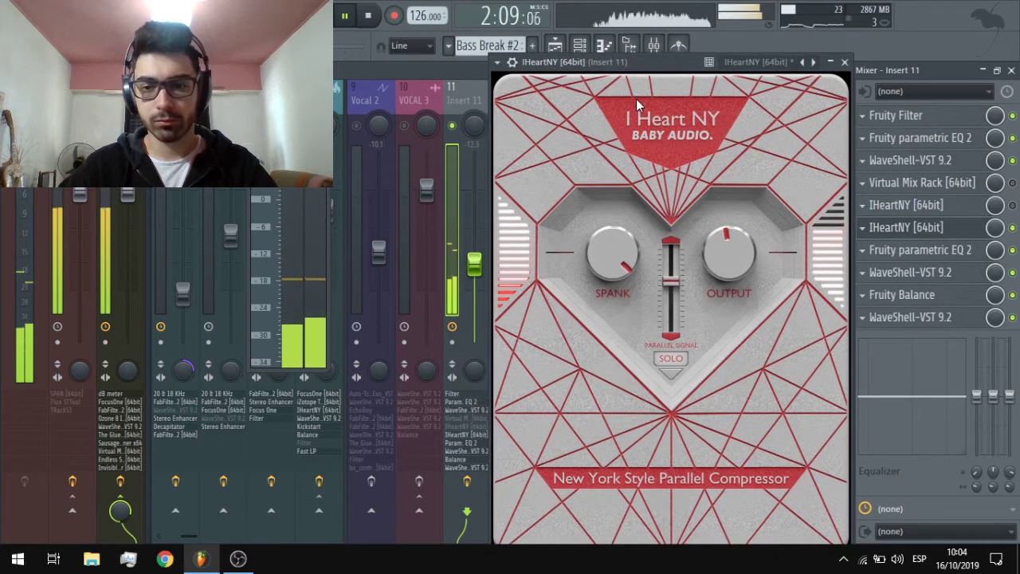
Stop playback, unmute the other mixer tracks, and switch Insert 11 from the slot 6 IHeartNY to the one in slot 5
{"action": "key", "text": "space"}
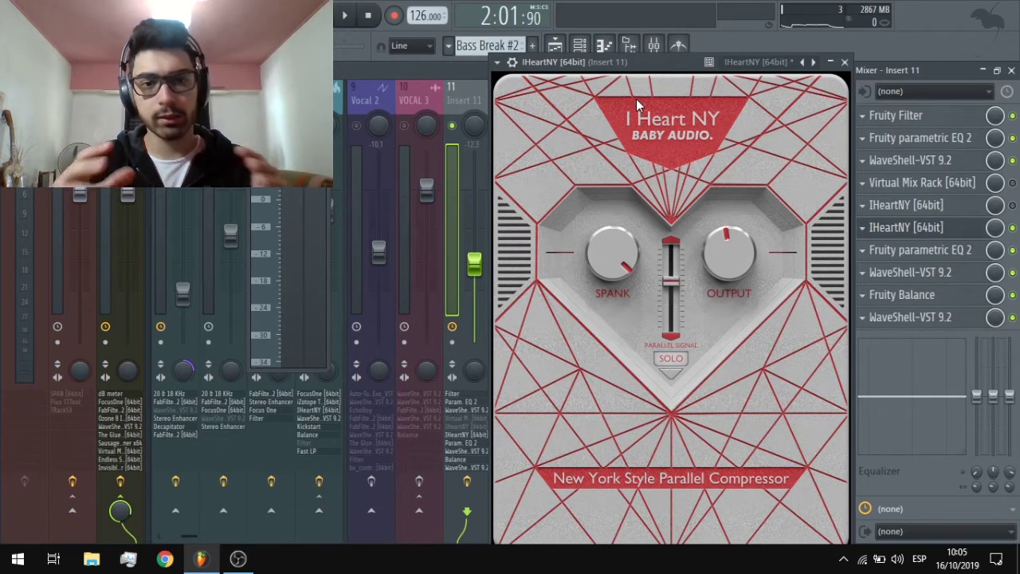
{"action": "left_click", "coordinate": [885, 231]}
{"action": "left_click", "coordinate": [555, 46]}
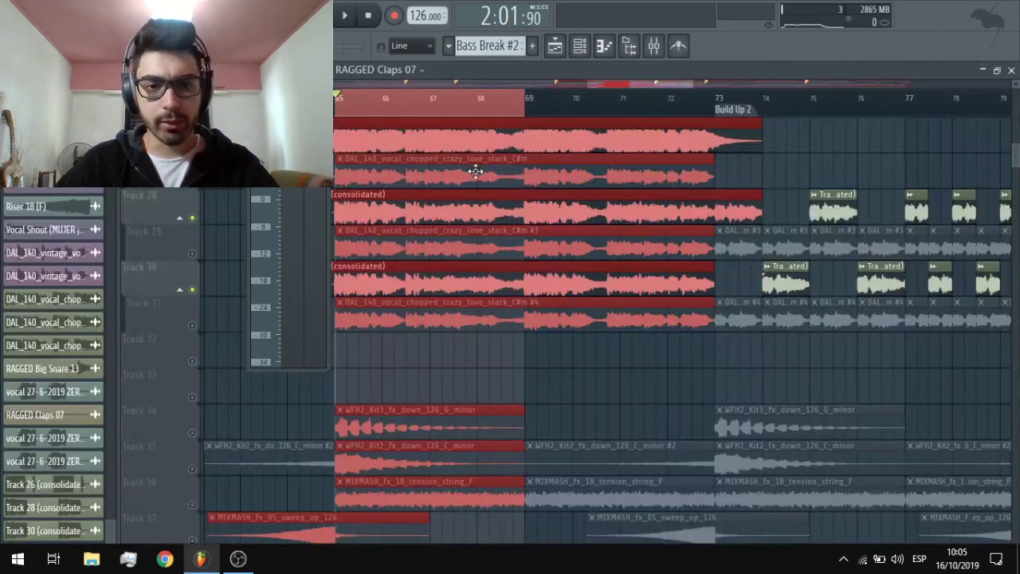
{"action": "left_click", "coordinate": [653, 45]}
{"action": "left_click", "coordinate": [548, 126]}
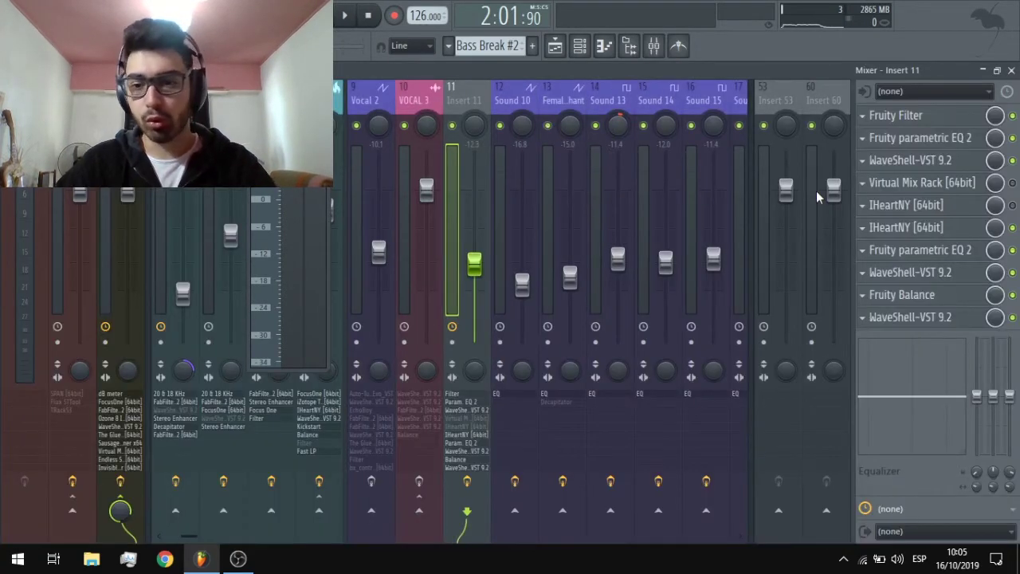
{"action": "key", "text": "F5"}
{"action": "left_click", "coordinate": [653, 46]}
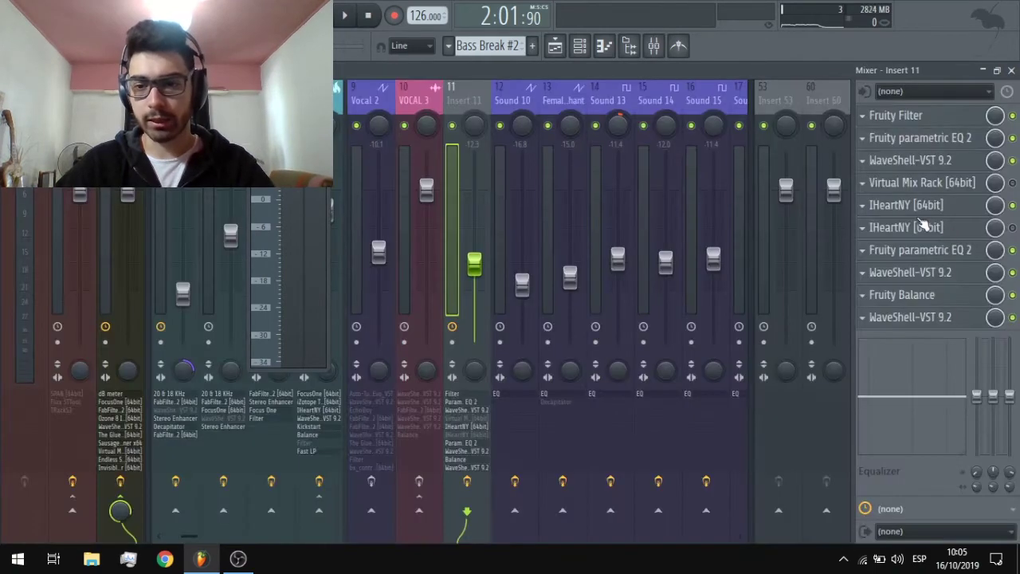
Unmute the remaining playlist tracks so the vocals play together with the full arrangement
{"action": "key", "text": "F5"}
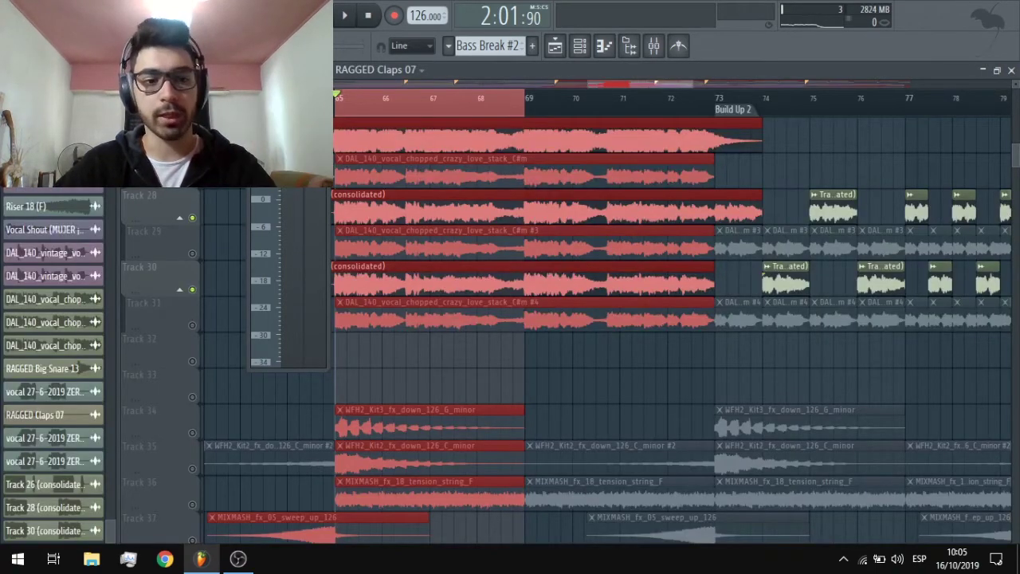
{"action": "scroll", "coordinate": [457, 194], "scroll_direction": "down", "scroll_amount": 3}
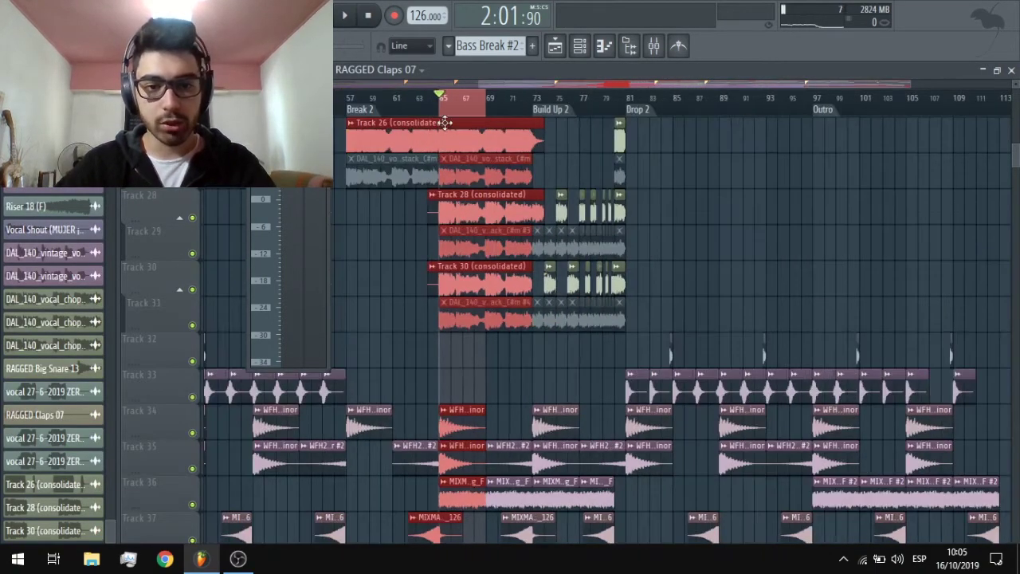
{"action": "left_click", "coordinate": [654, 45]}
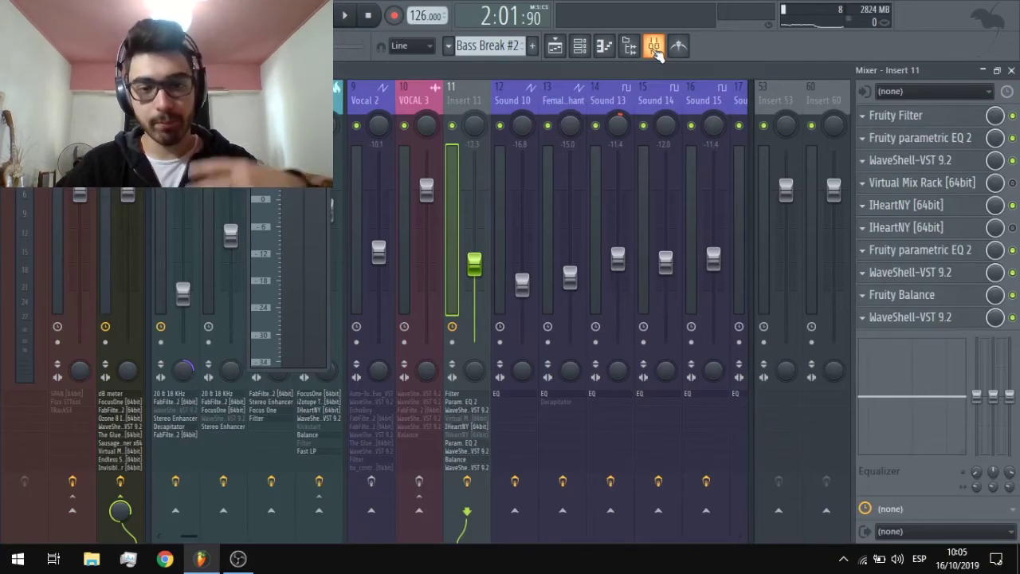
{"action": "left_click", "coordinate": [653, 45]}
{"action": "left_click", "coordinate": [654, 45]}
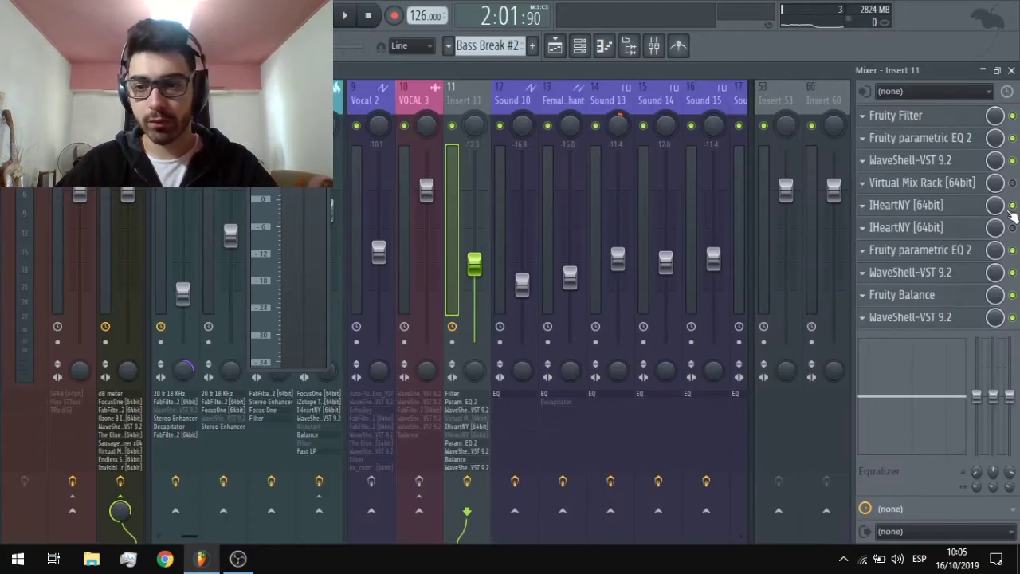
Compare the full mix with Insert 11's slot 5 IHeartNY disabled and enabled
{"action": "key", "text": "space"}
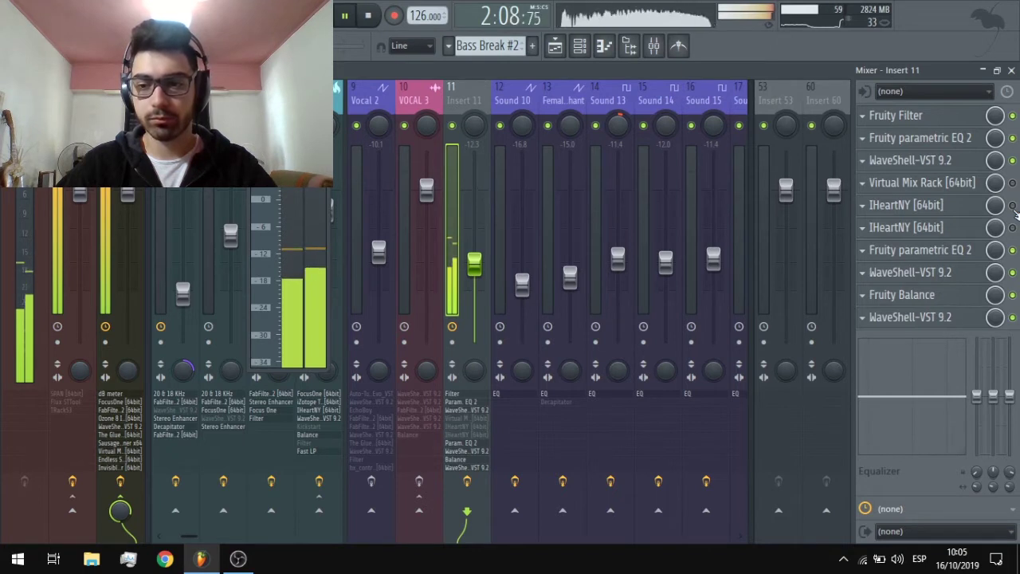
{"action": "key", "text": "space"}
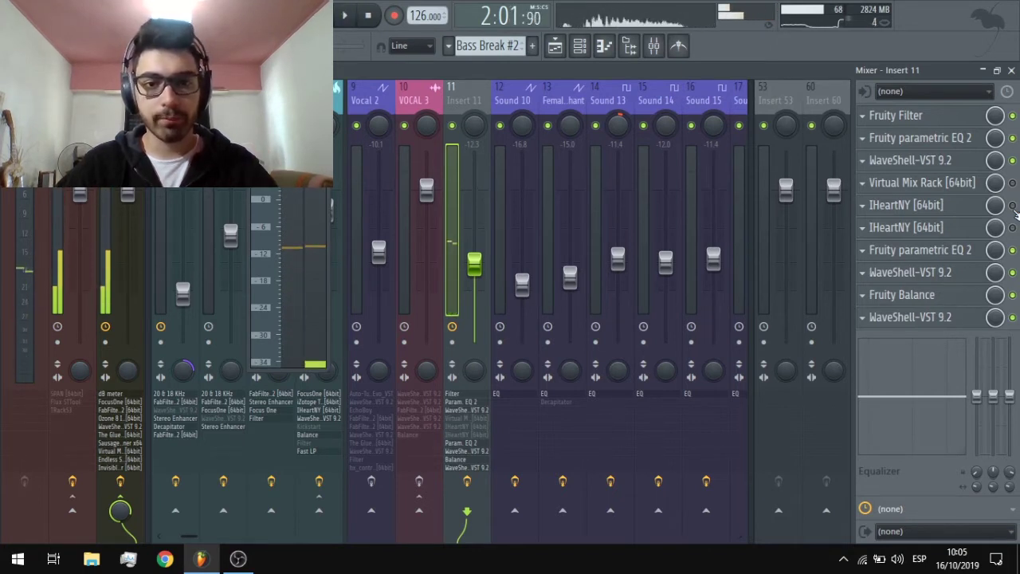
{"action": "key", "text": "space"}
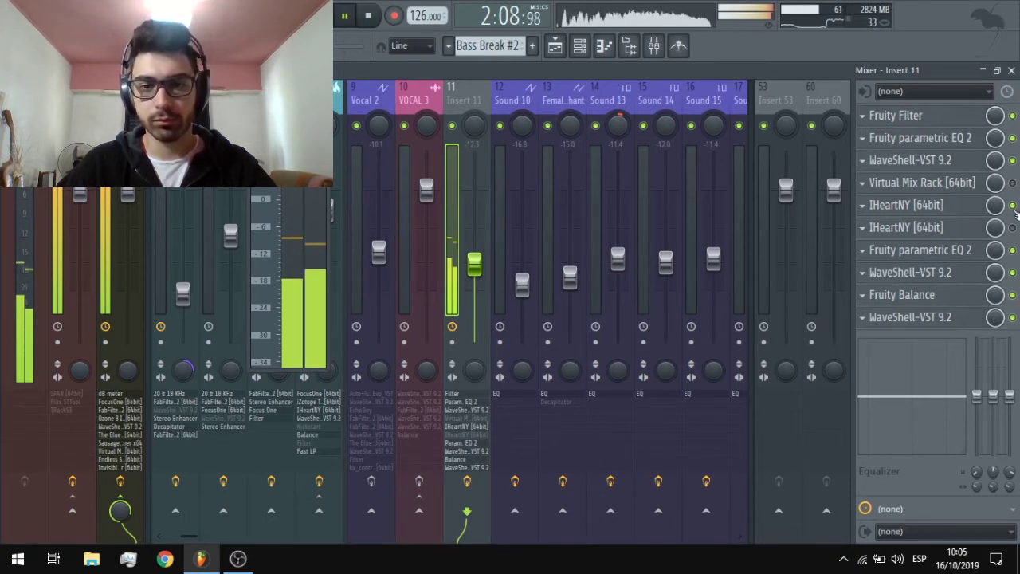
{"action": "key", "text": "space"}
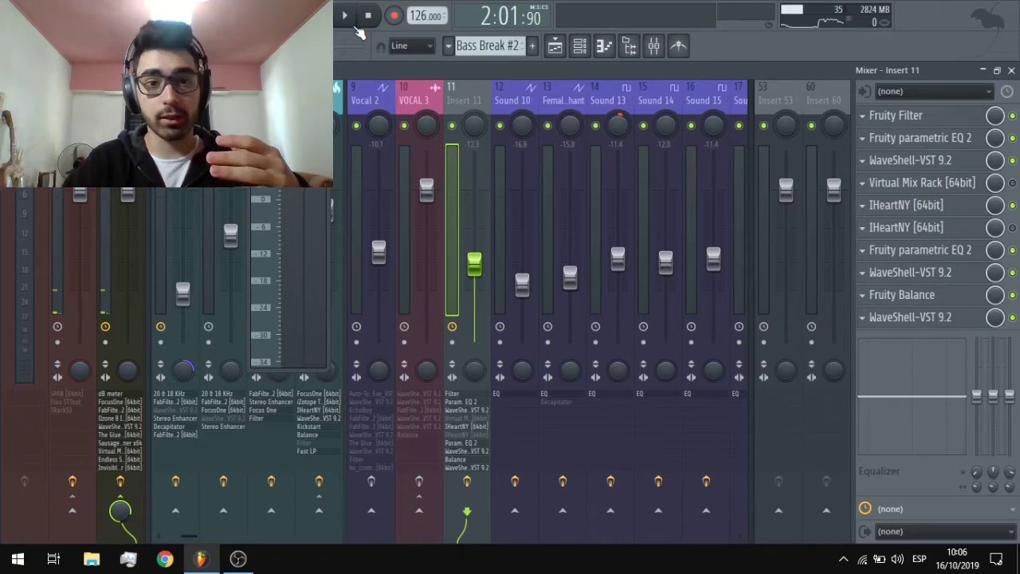
Examine the vocal clips from bar 65 in the playlist and the settings of Insert 11's slot 5 IHeartNY
{"action": "left_click", "coordinate": [555, 47]}
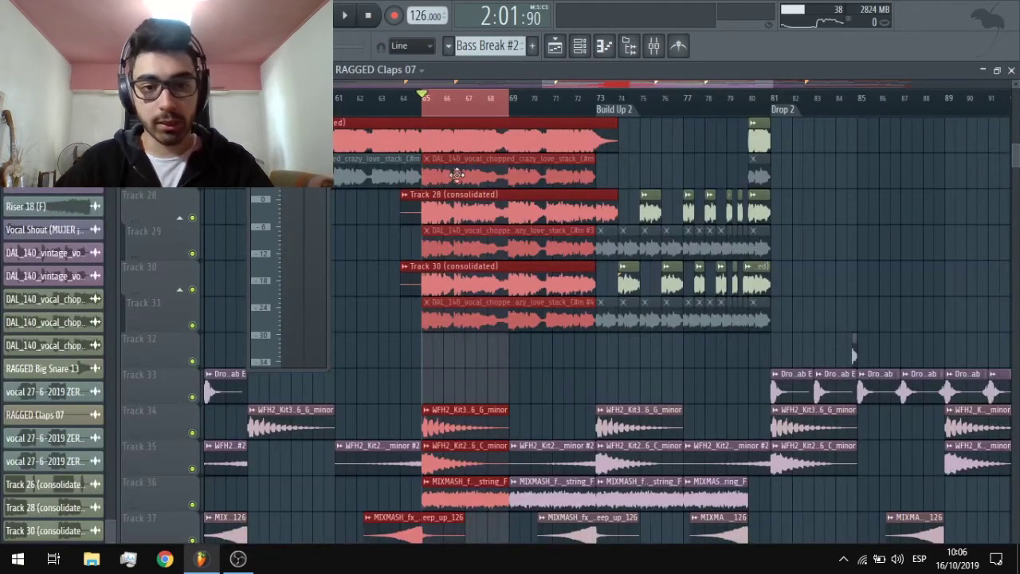
{"action": "scroll", "coordinate": [456, 174], "scroll_direction": "up", "scroll_amount": 5}
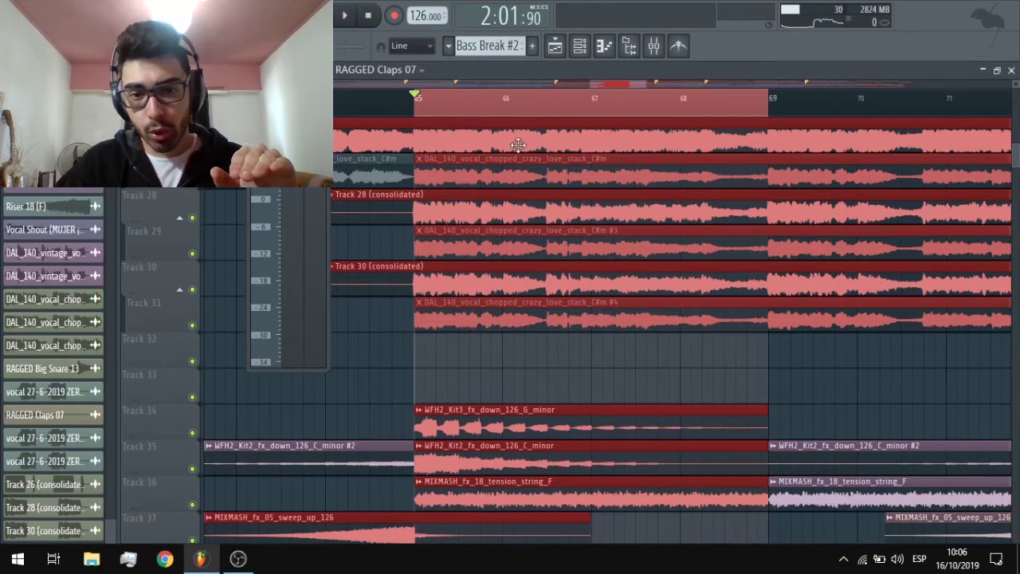
{"action": "scroll", "coordinate": [649, 170], "scroll_direction": "down", "scroll_amount": 3}
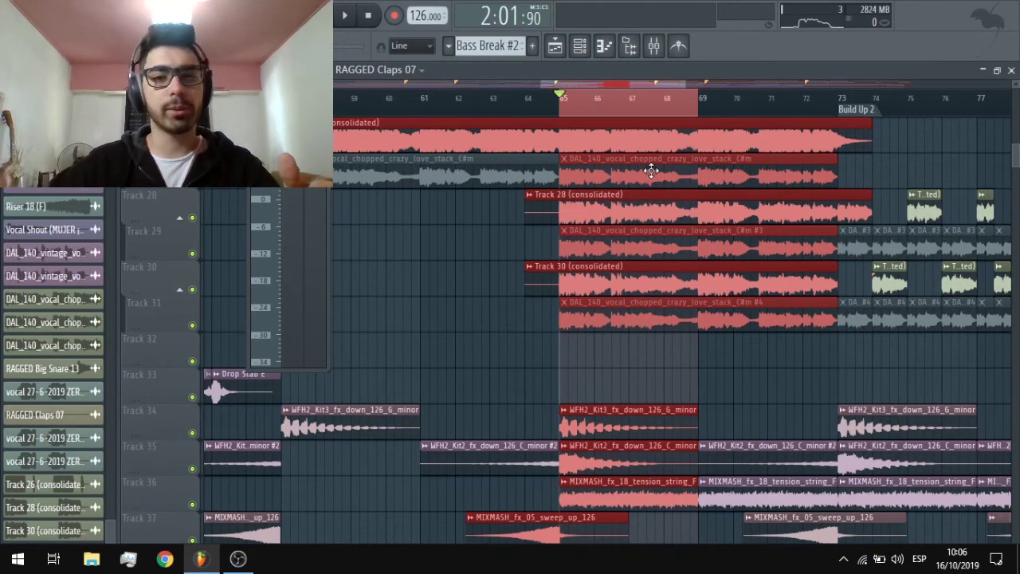
{"action": "key", "text": "F9"}
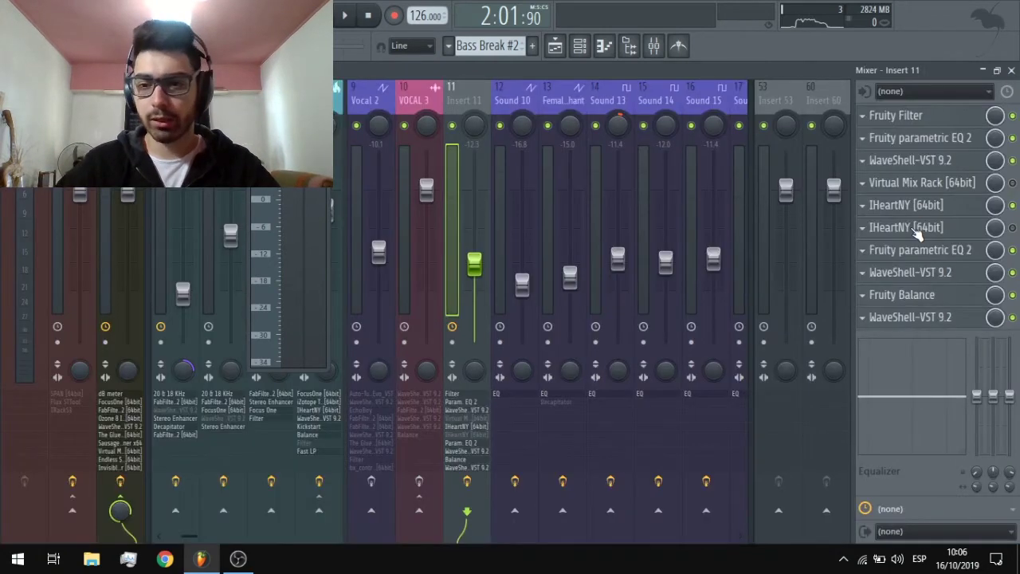
{"action": "left_click", "coordinate": [916, 231]}
{"action": "left_click", "coordinate": [915, 226]}
{"action": "left_click", "coordinate": [909, 205]}
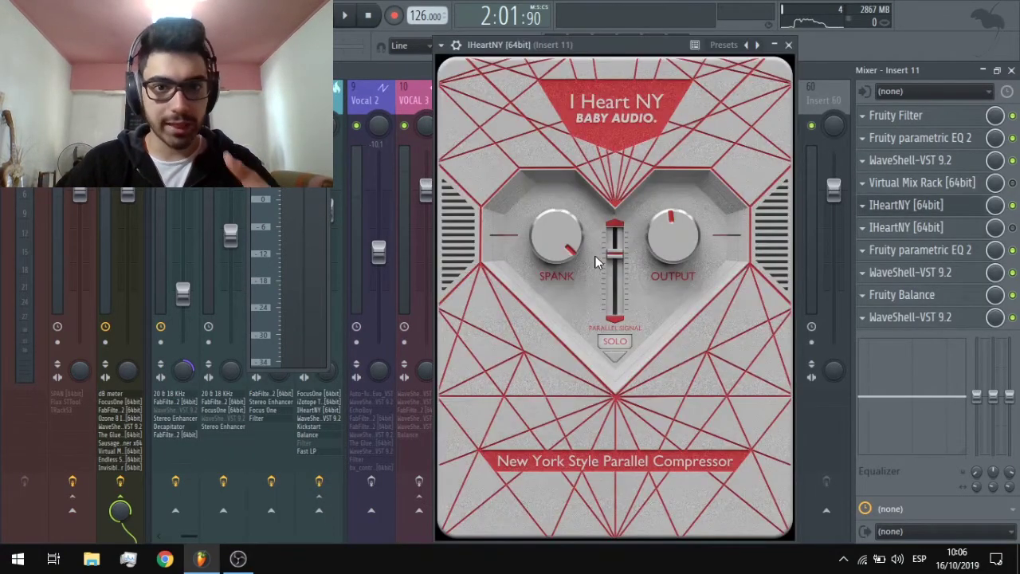
{"action": "left_click", "coordinate": [789, 46]}
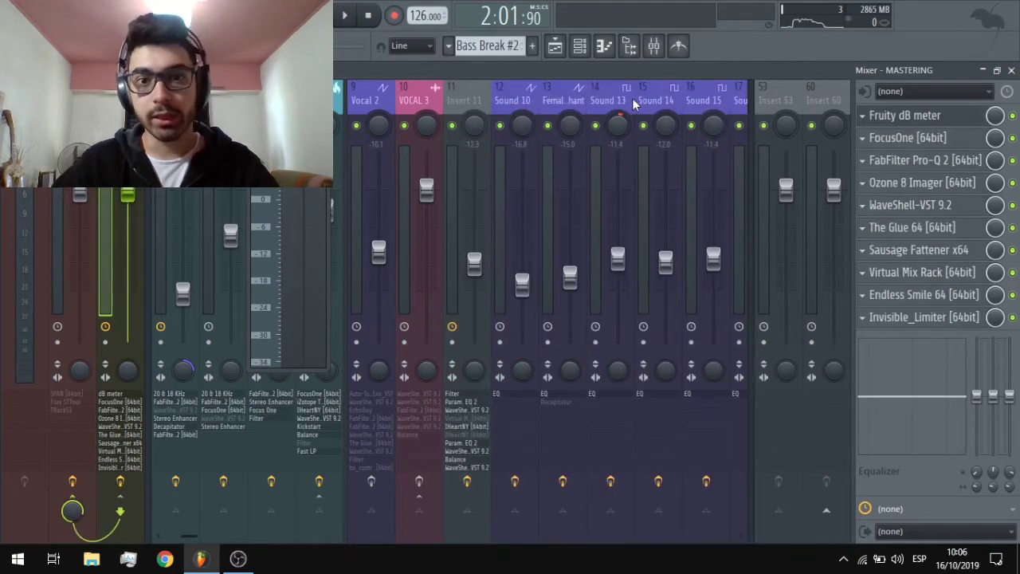
Set the playlist time selection to bars 49 to 57, the second half of Drop 1
{"action": "scroll", "coordinate": [557, 102], "scroll_direction": "up", "scroll_amount": 3}
{"action": "left_click", "coordinate": [468, 99]}
{"action": "left_click", "coordinate": [554, 48]}
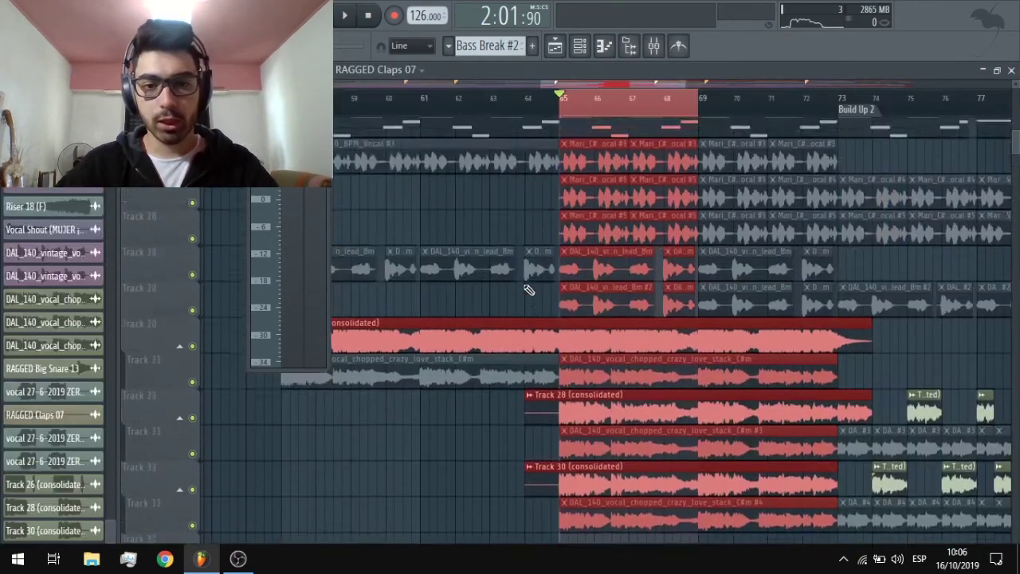
{"action": "scroll", "coordinate": [535, 291], "scroll_direction": "down", "scroll_amount": 4}
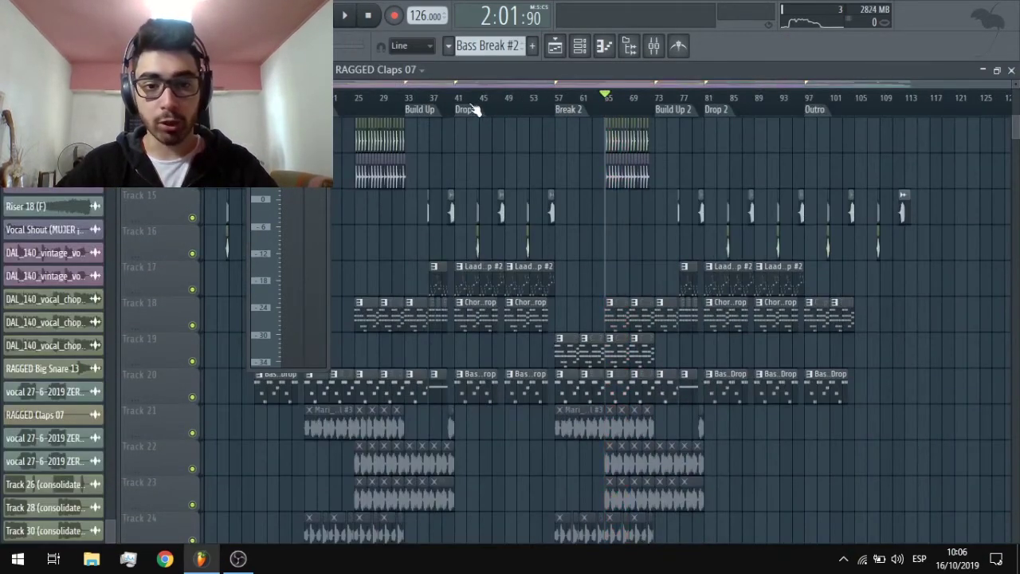
{"action": "left_click_drag", "start_coordinate": [514, 110], "coordinate": [556, 110]}
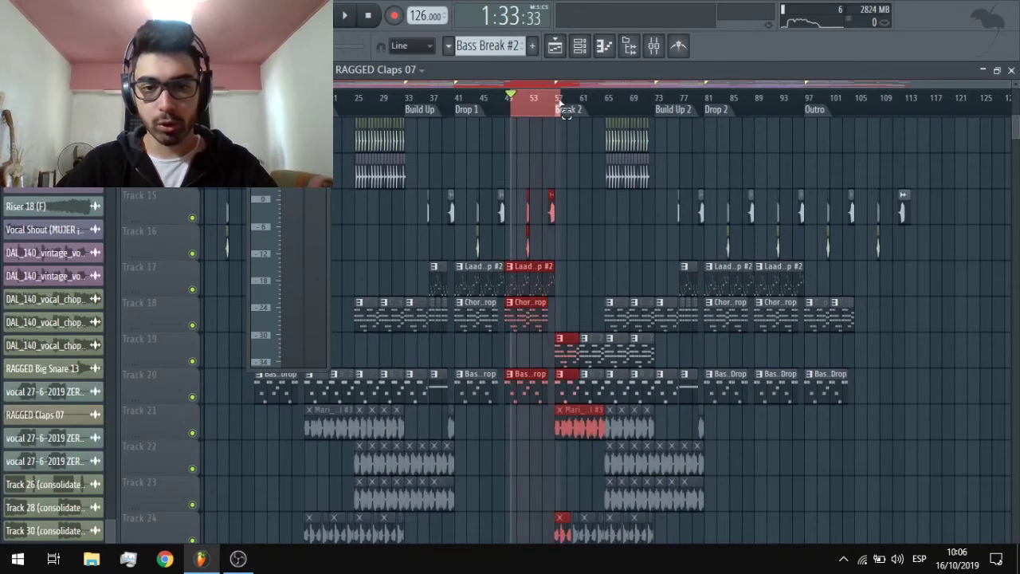
{"action": "scroll", "coordinate": [515, 244], "scroll_direction": "up", "scroll_amount": 3}
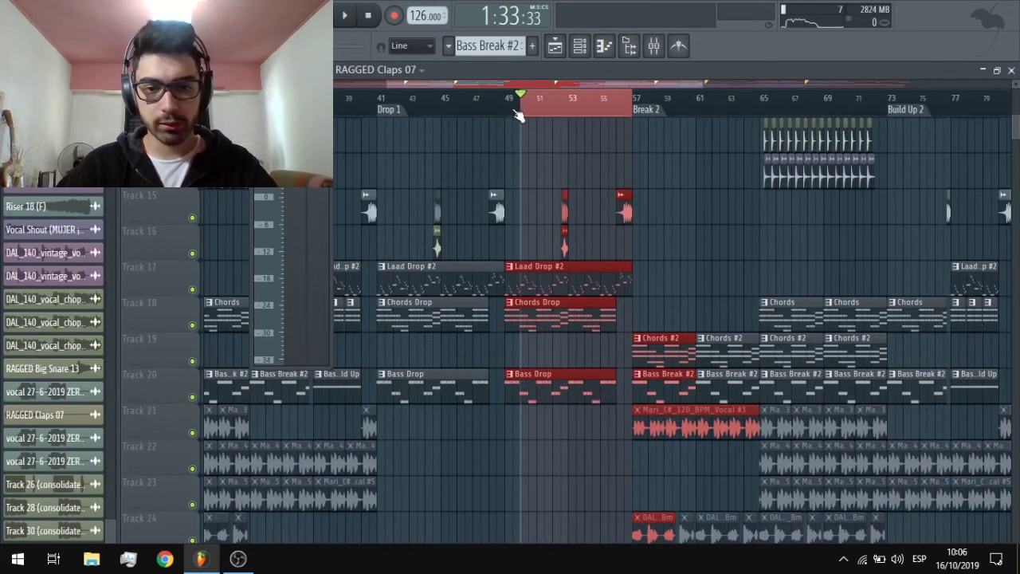
{"action": "left_click_drag", "start_coordinate": [511, 104], "coordinate": [505, 104]}
{"action": "left_click", "coordinate": [371, 19]}
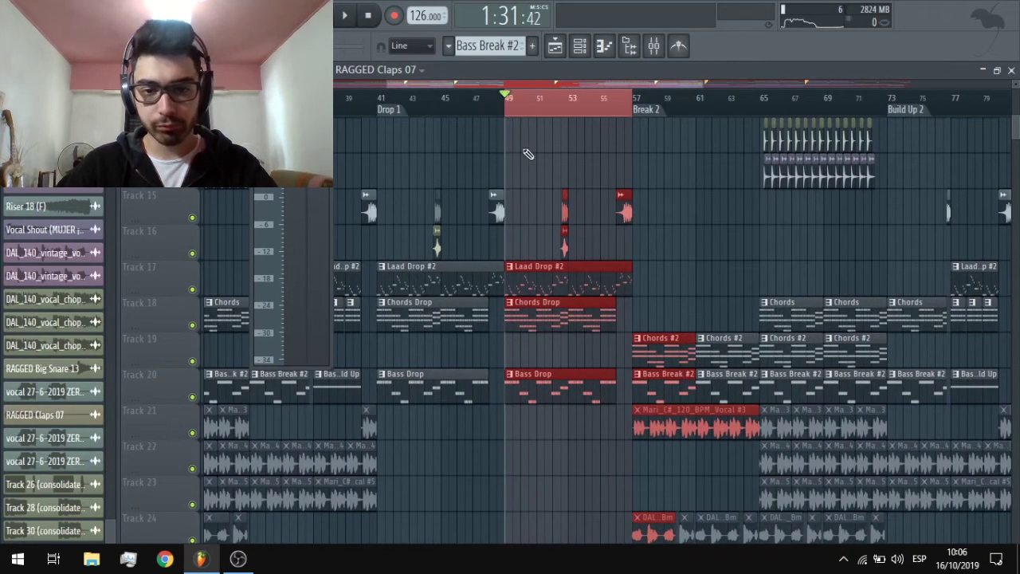
Open IHeartNY on the Bus Drop mixer track and examine its Spank, Parallel Signal and Output settings
{"action": "left_click", "coordinate": [653, 45]}
{"action": "left_click", "coordinate": [466, 99]}
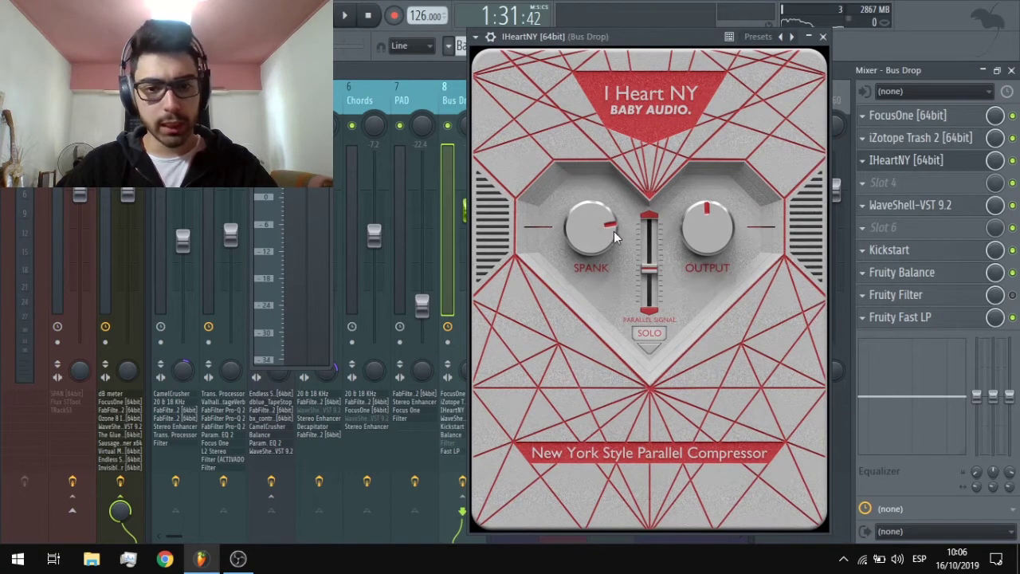
{"action": "left_click_drag", "start_coordinate": [599, 224], "coordinate": [616, 224]}
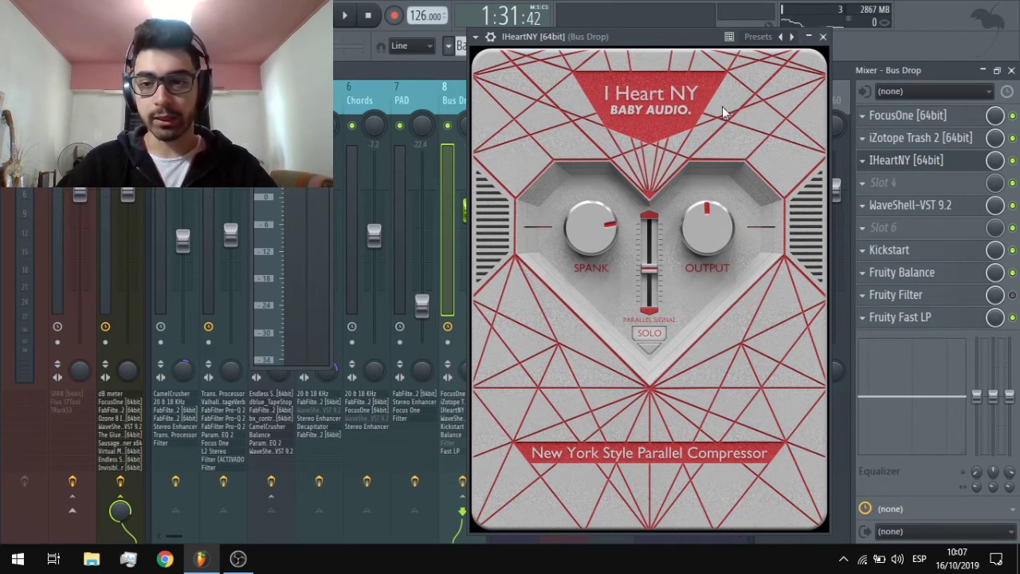
Play the selected drop section with Bus Drop's IHeartNY disabled and enabled to compare the sound
{"action": "left_click", "coordinate": [1012, 161]}
{"action": "key", "text": "space"}
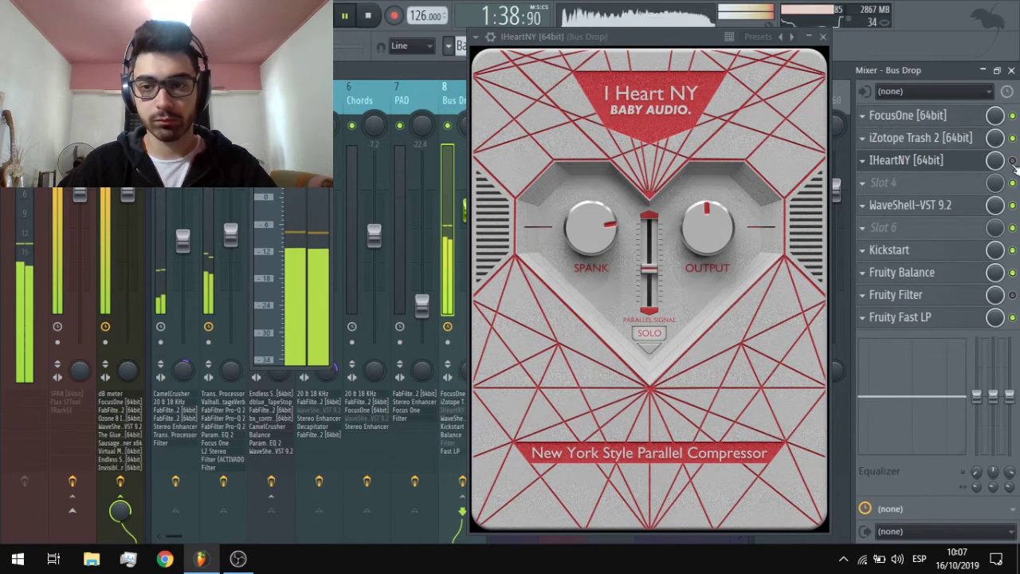
{"action": "key", "text": "space"}
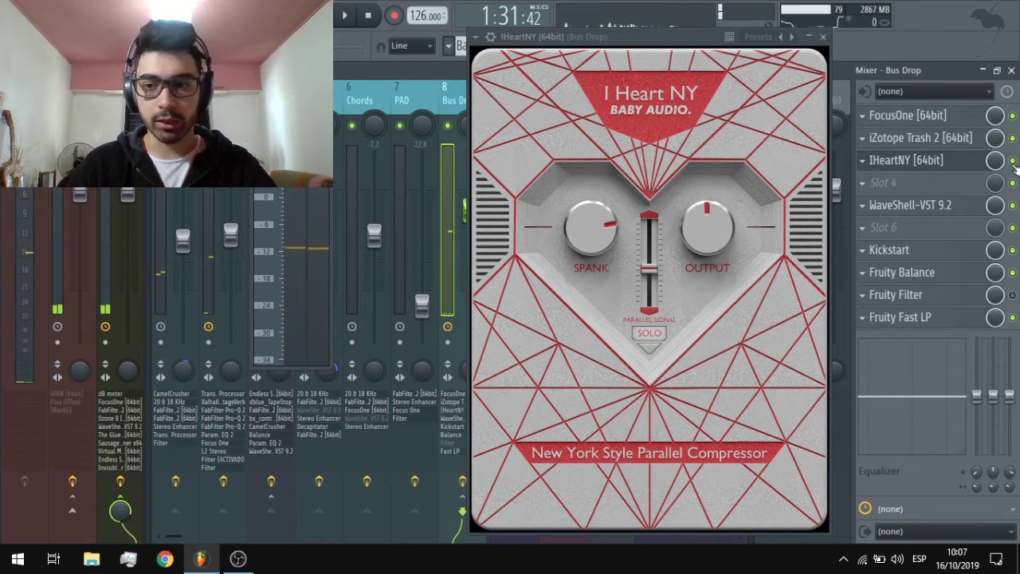
{"action": "key", "text": "space"}
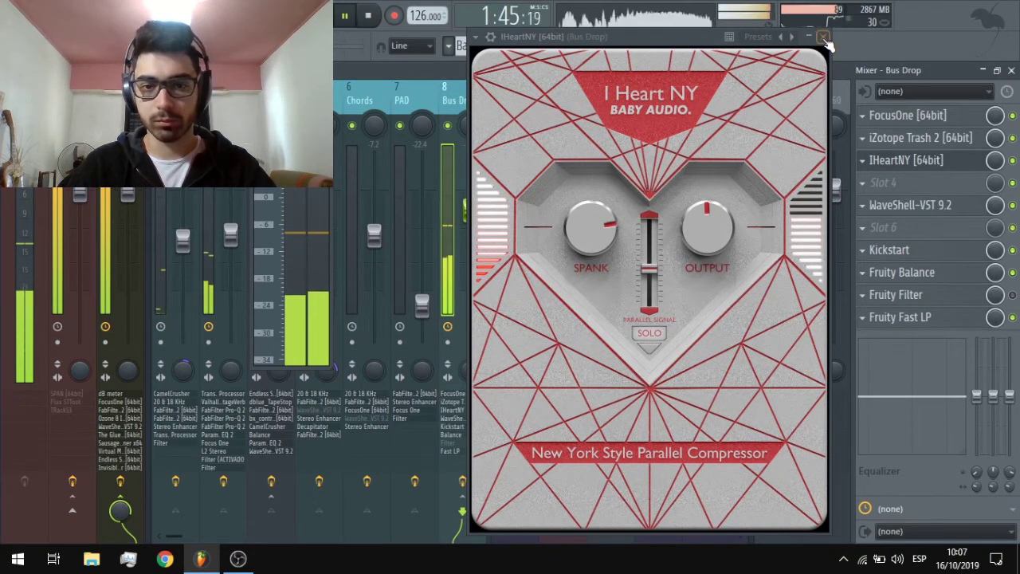
{"action": "key", "text": "space"}
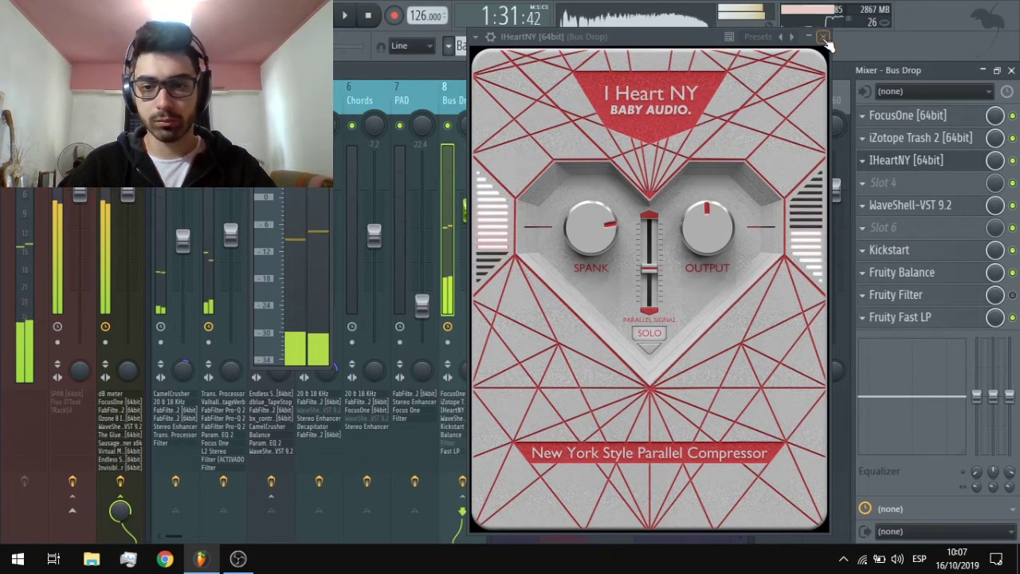